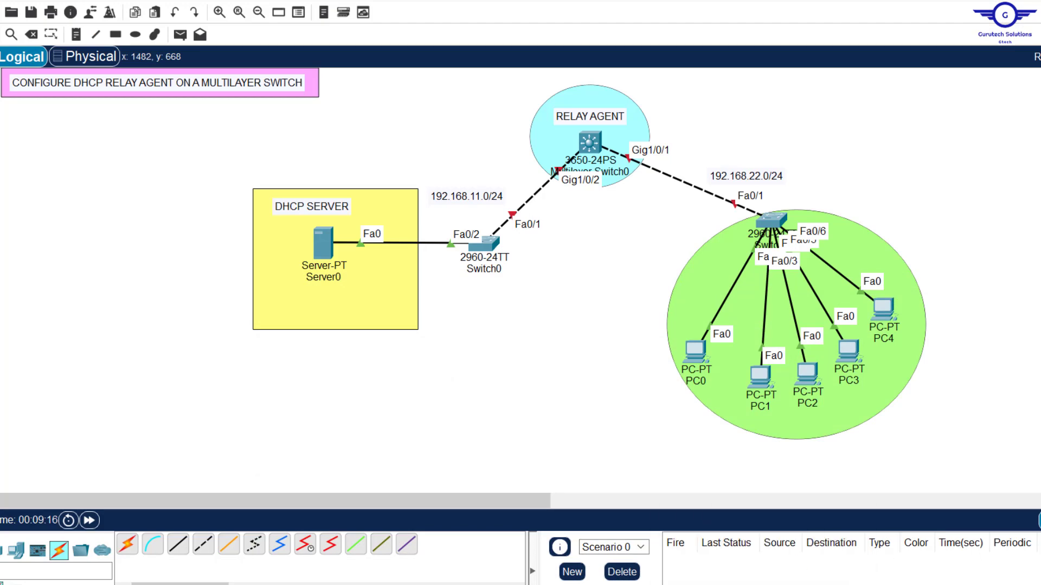
- Switch to the config-guide.txt notes in Notepad and replace ROUTER with L3SW in the heading
{"action": "key", "text": "alt+Tab"}
{"action": "left_click_drag", "start_coordinate": [703, 239], "coordinate": [712, 304]}
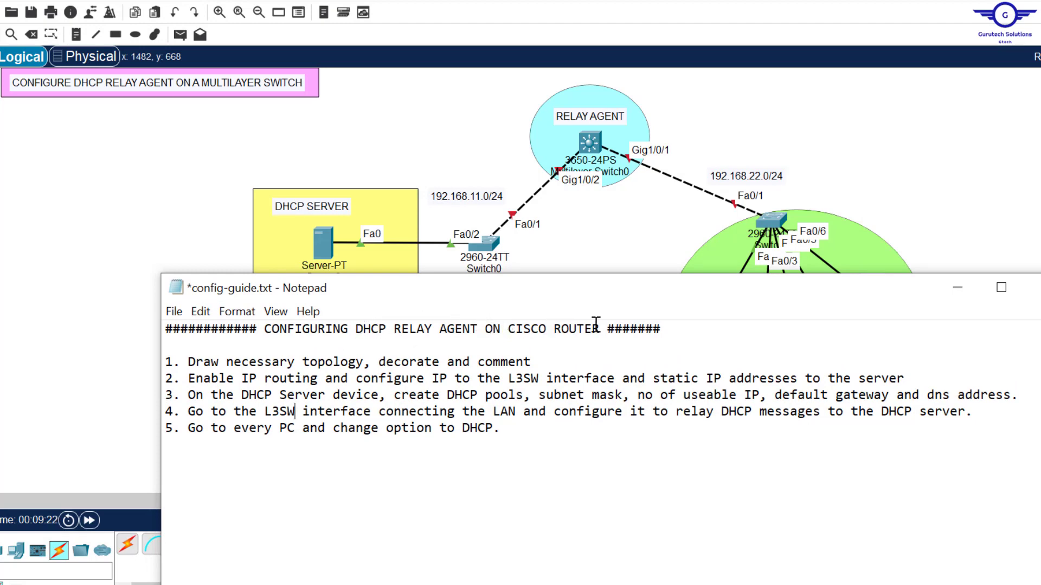
{"action": "left_click_drag", "start_coordinate": [599, 329], "coordinate": [556, 332]}
{"action": "key", "text": "Caps_Lock"}
{"action": "type", "text": "L"}
{"action": "type", "text": "3SW"}
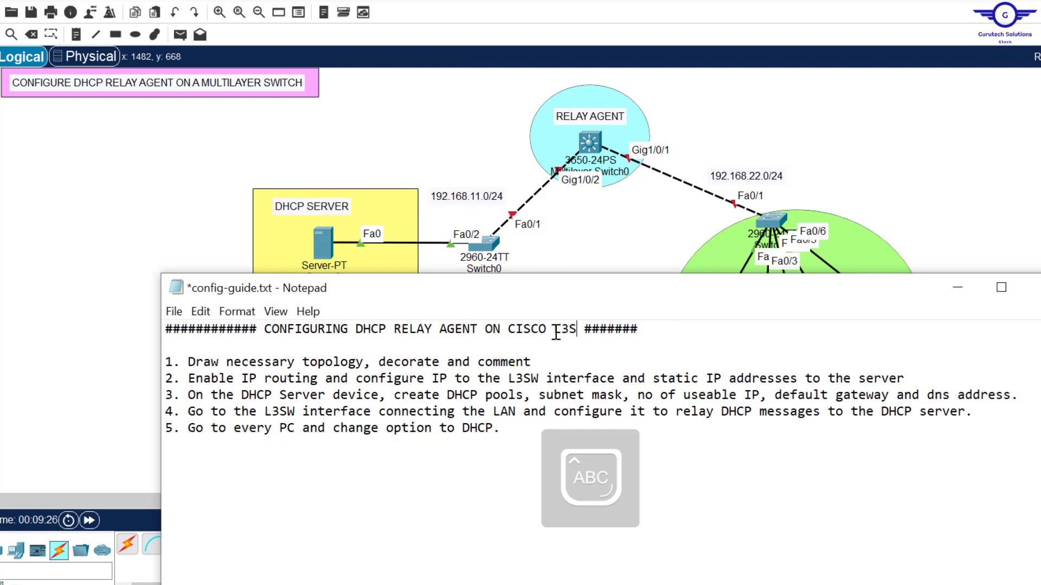
{"action": "key", "text": "Caps_Lock"}
{"action": "left_click_drag", "start_coordinate": [688, 287], "coordinate": [693, 307]}
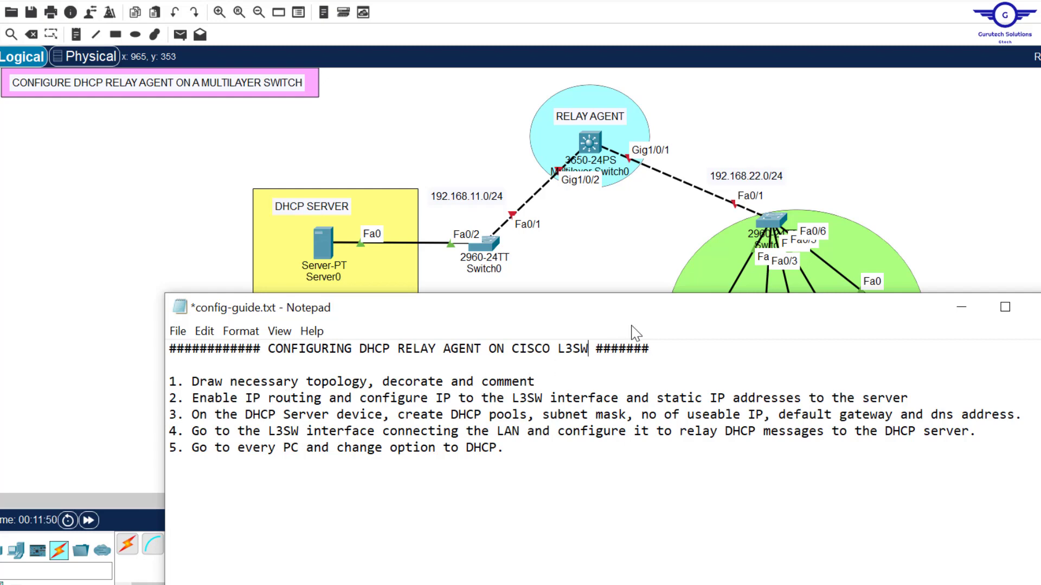
{"action": "left_click", "coordinate": [621, 278]}
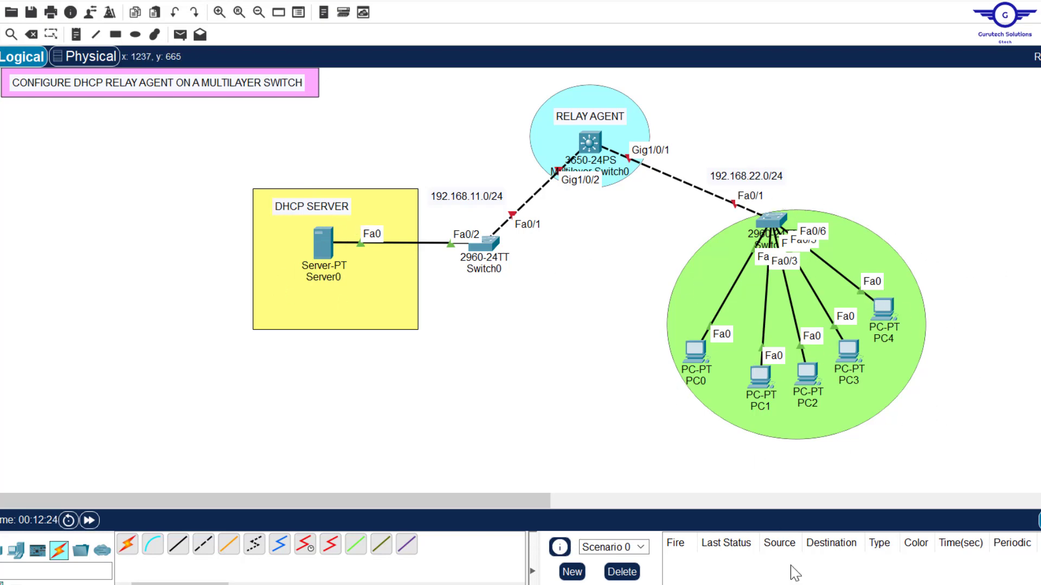
- Review step 2 of the configuration guide on IP routing and IP addressing against the network topology
{"action": "key", "text": "alt+Tab"}
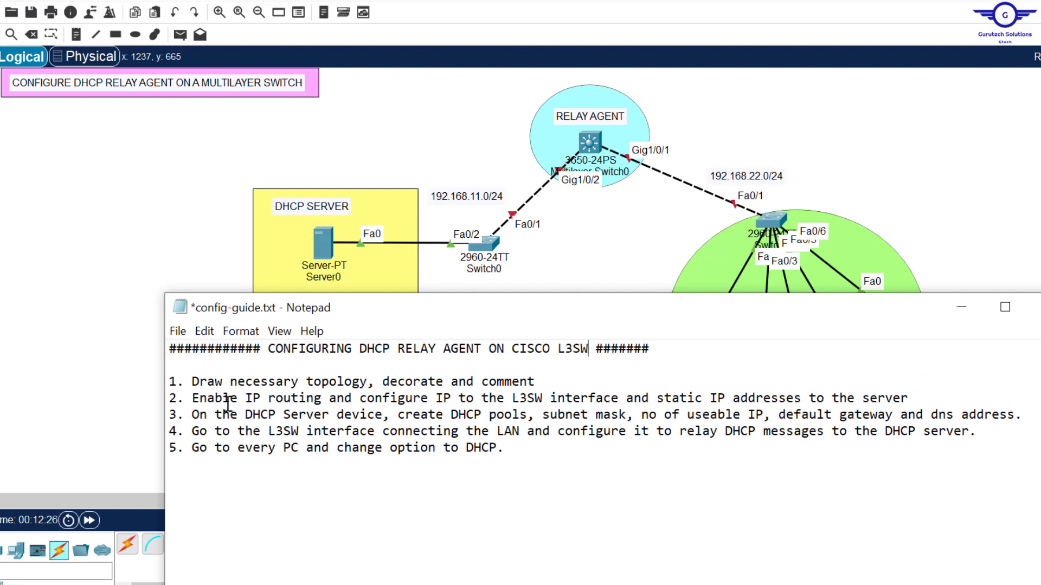
{"action": "left_click_drag", "start_coordinate": [190, 401], "coordinate": [927, 401]}
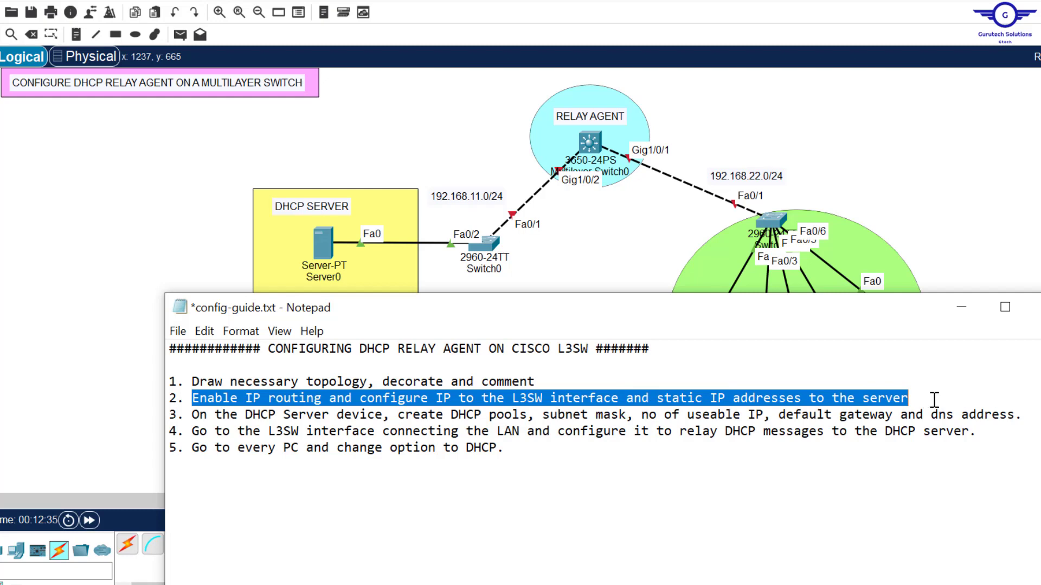
{"action": "left_click", "coordinate": [626, 255]}
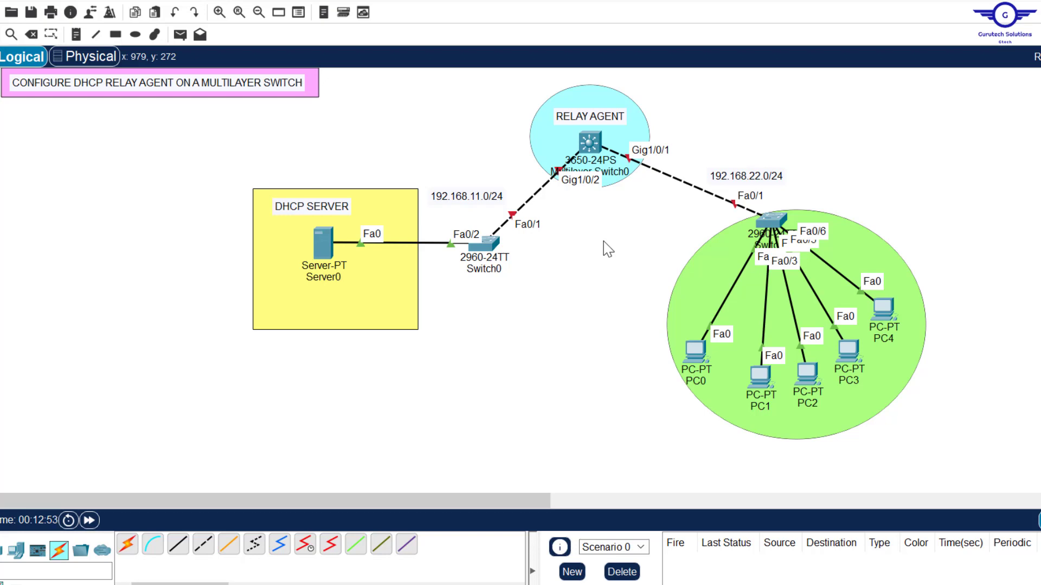
{"action": "key", "text": "alt+Tab"}
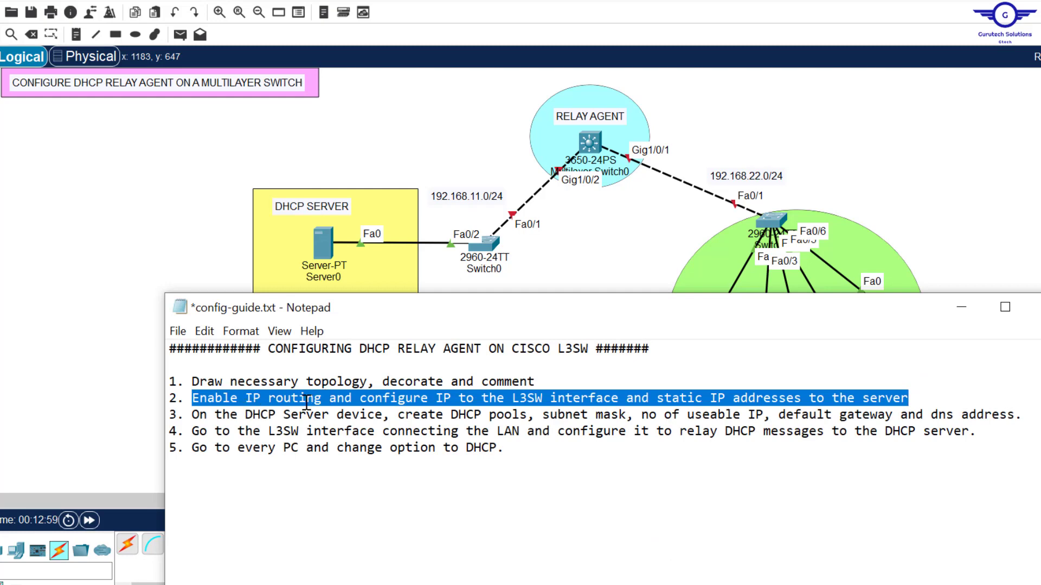
{"action": "left_click", "coordinate": [619, 235]}
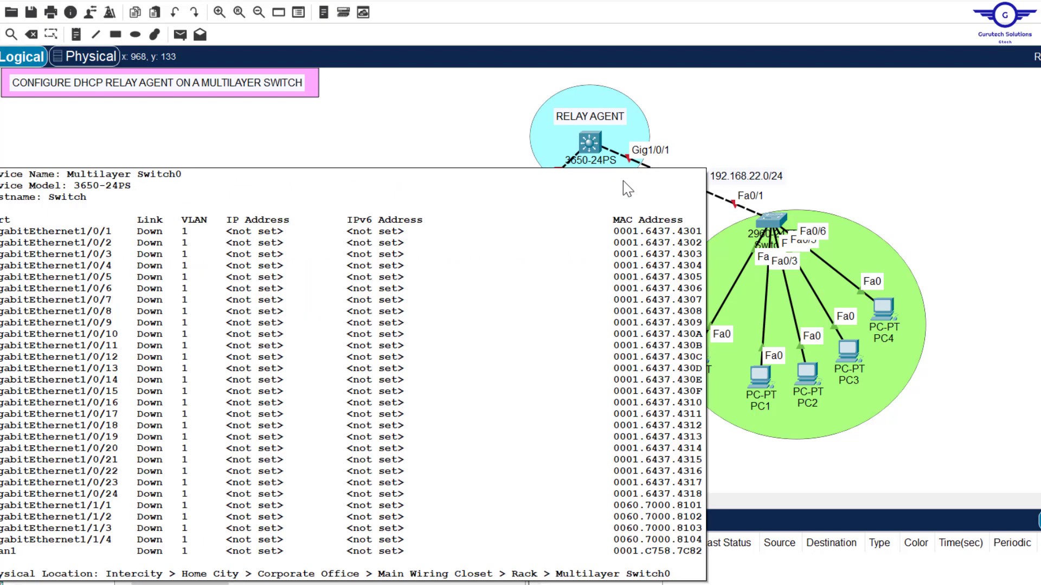
- Open the 3650-24PS multilayer switch in Packet Tracer and install an AC-POWER-SUPPLY module in its first empty power slot
{"action": "left_click", "coordinate": [591, 143]}
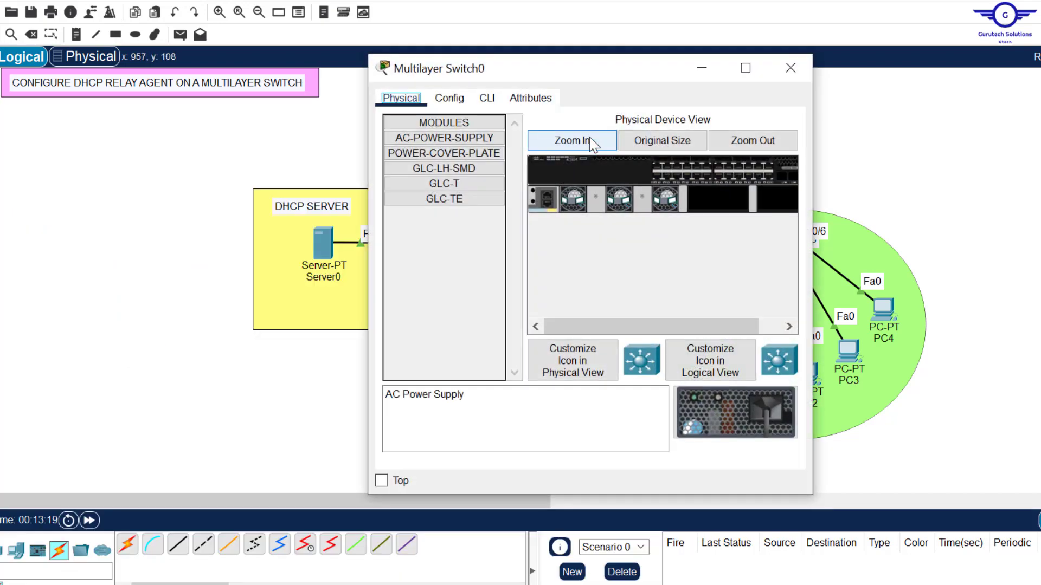
{"action": "left_click", "coordinate": [792, 69]}
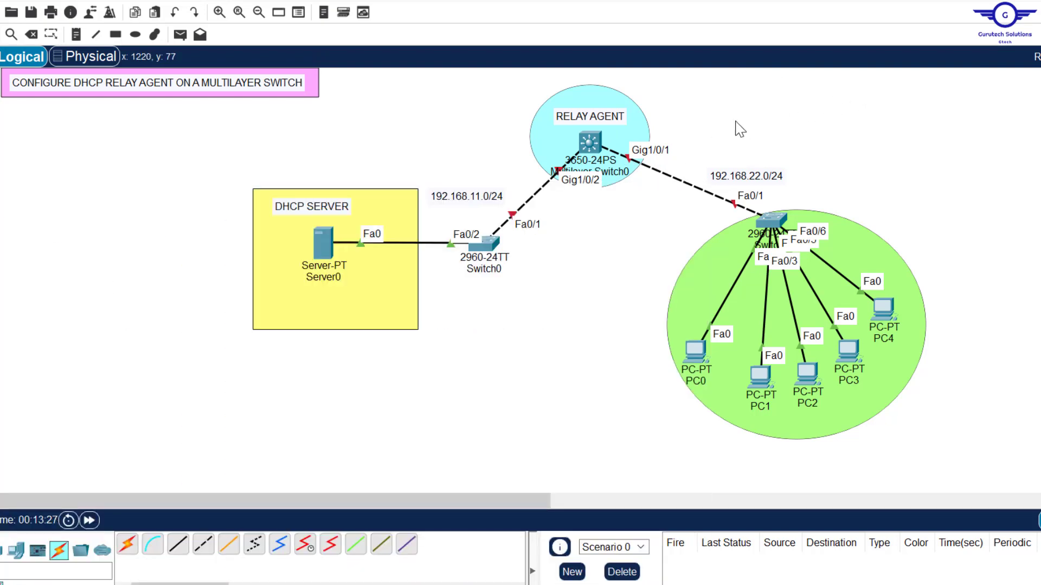
{"action": "left_click", "coordinate": [588, 135]}
{"action": "left_click", "coordinate": [488, 99]}
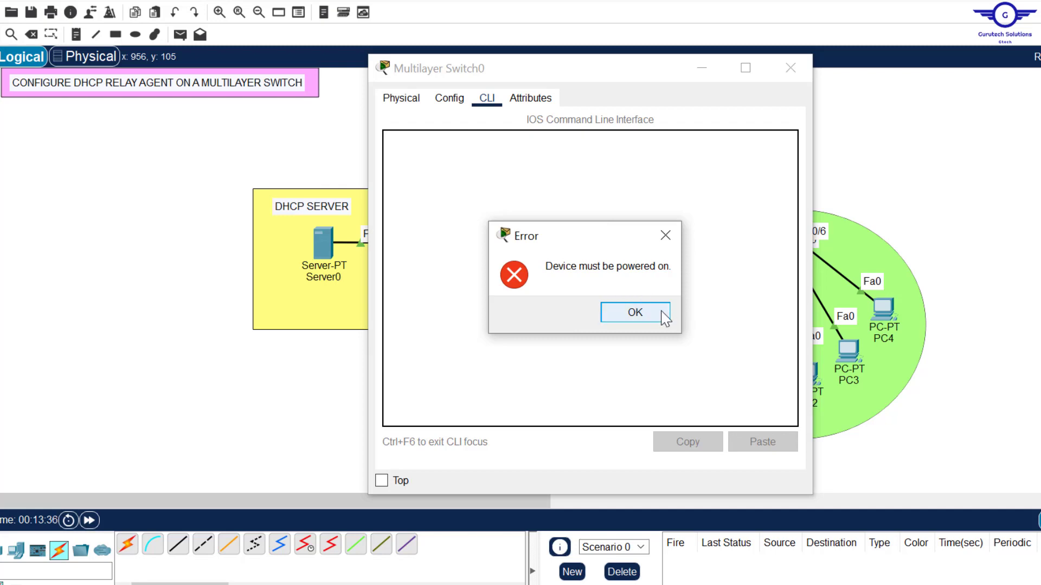
{"action": "left_click", "coordinate": [644, 318]}
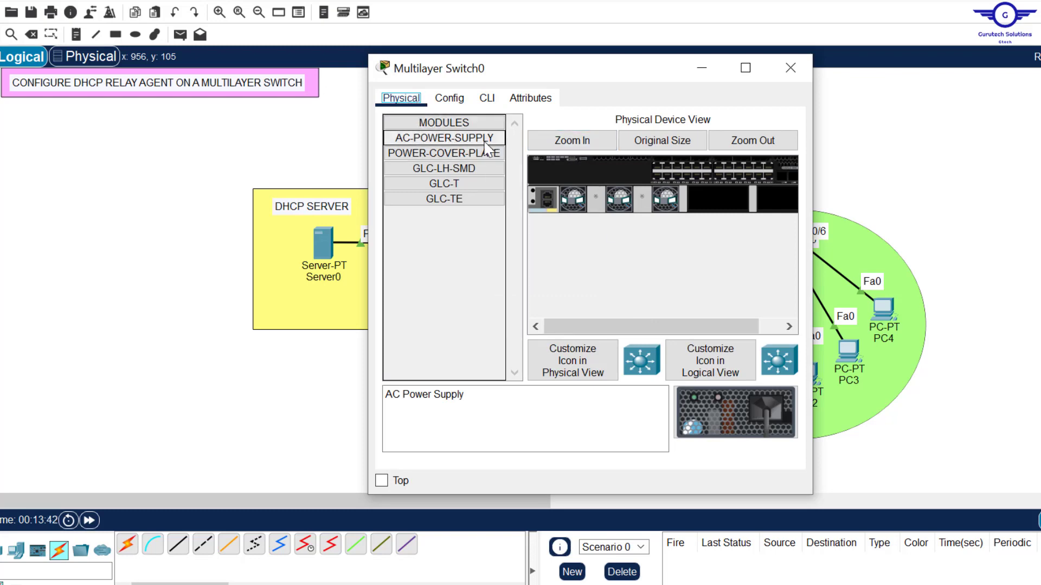
{"action": "left_click_drag", "start_coordinate": [434, 139], "coordinate": [717, 197]}
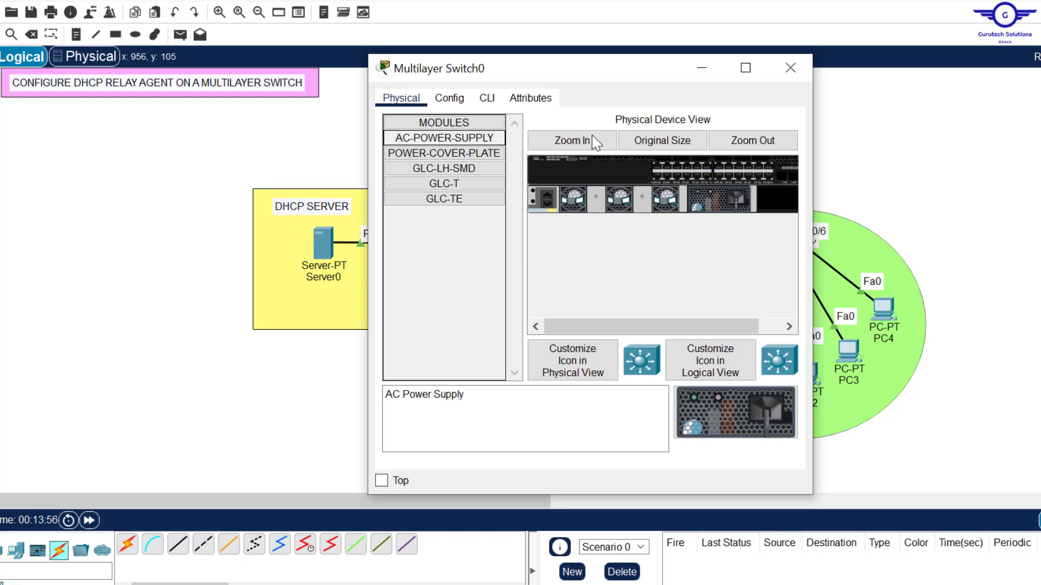
- Open the multilayer switch's command line and answer no to the initial configuration dialog
{"action": "left_click", "coordinate": [487, 100]}
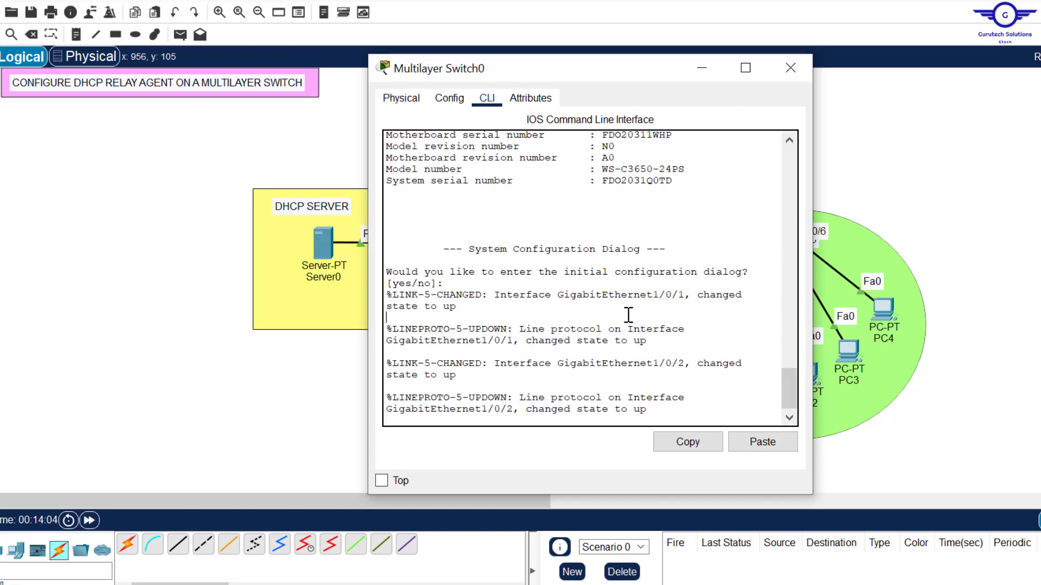
{"action": "key", "text": "Return"}
{"action": "key", "text": "Return"}
{"action": "type", "text": "n"}
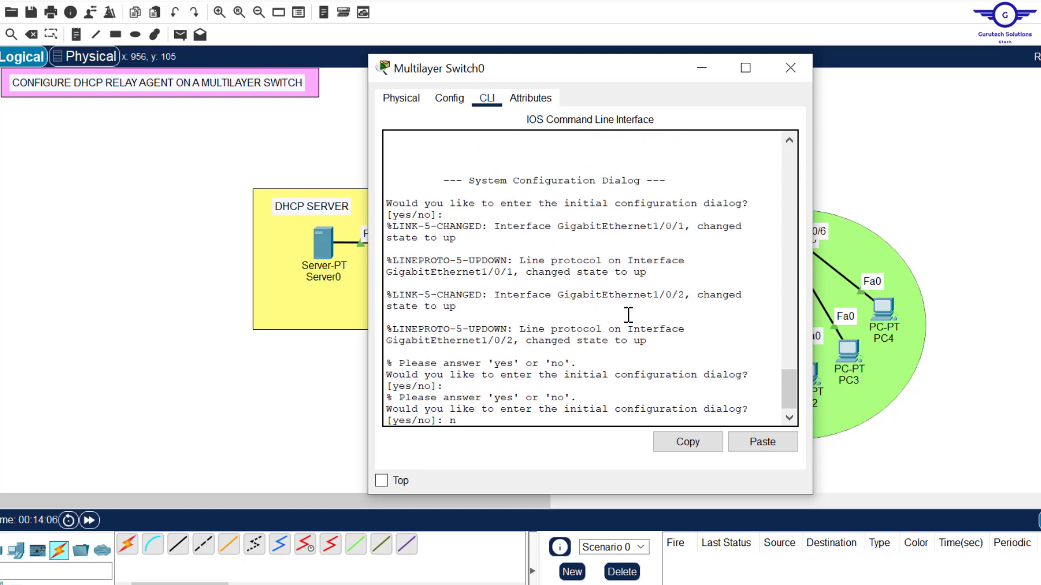
{"action": "type", "text": "o"}
{"action": "key", "text": "Return"}
{"action": "key", "text": "Return"}
{"action": "key", "text": "Return"}
{"action": "key", "text": "Return"}
- Enter privileged mode with en and global configuration mode with conf t on the multilayer switch
{"action": "type", "text": "en"}
{"action": "key", "text": "Return"}
{"action": "type", "text": "conf"}
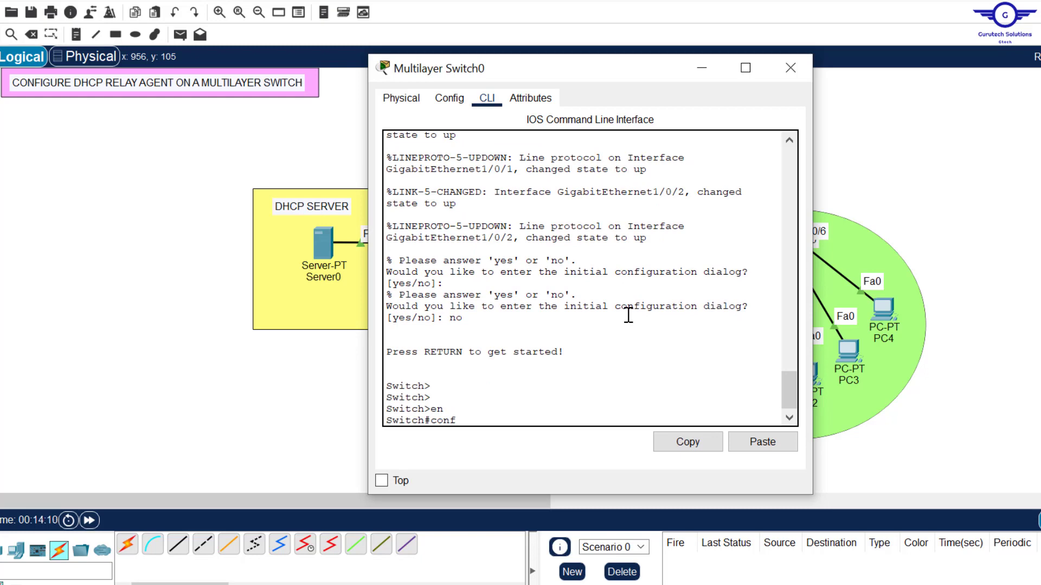
{"action": "type", "text": " t"}
{"action": "key", "text": "Return"}
{"action": "key", "text": "Return"}
{"action": "key", "text": "Return"}
{"action": "key", "text": "Return"}
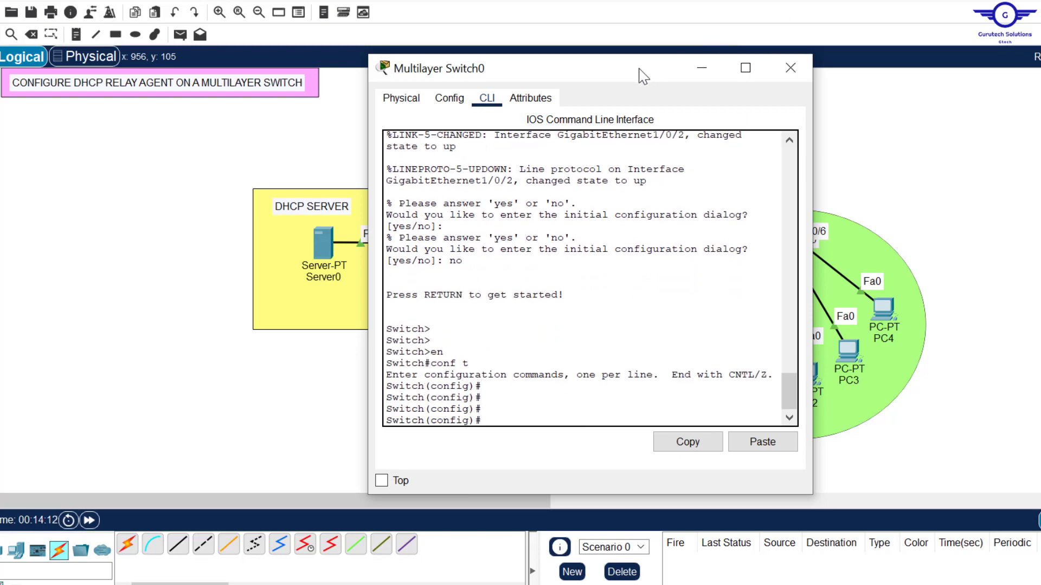
- Enable IP routing on the multilayer switch with the ip routing command
{"action": "left_click_drag", "start_coordinate": [628, 77], "coordinate": [936, 71]}
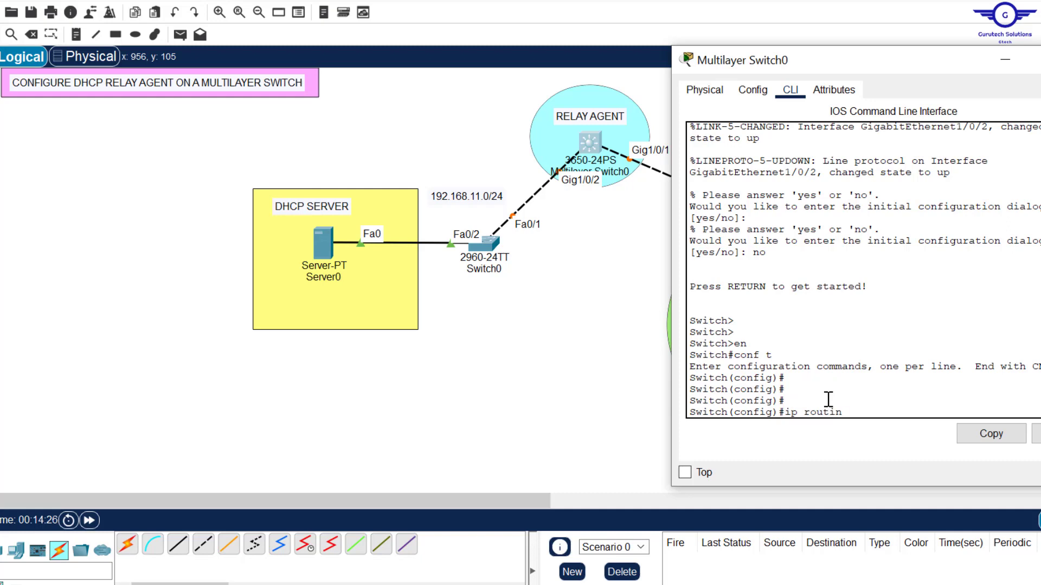
{"action": "key", "text": "Return"}
{"action": "key", "text": "Return"}
{"action": "key", "text": "Return"}
{"action": "key", "text": "Return"}
{"action": "key", "text": "Return"}
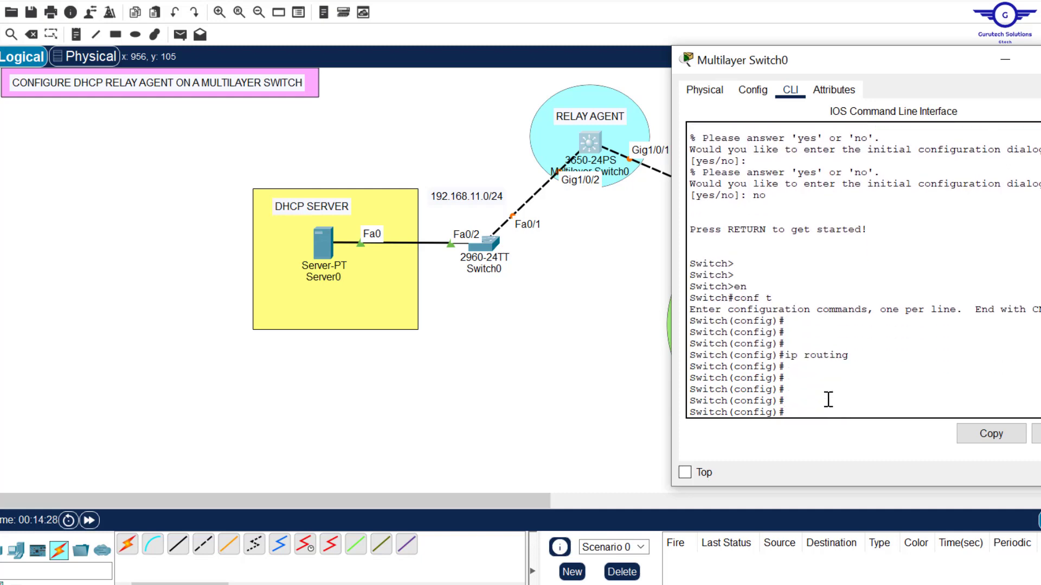
- Recheck the guide's instruction on configuring IP on the L3SW interface and look at the switch's links in the topology
{"action": "key", "text": "alt+Tab"}
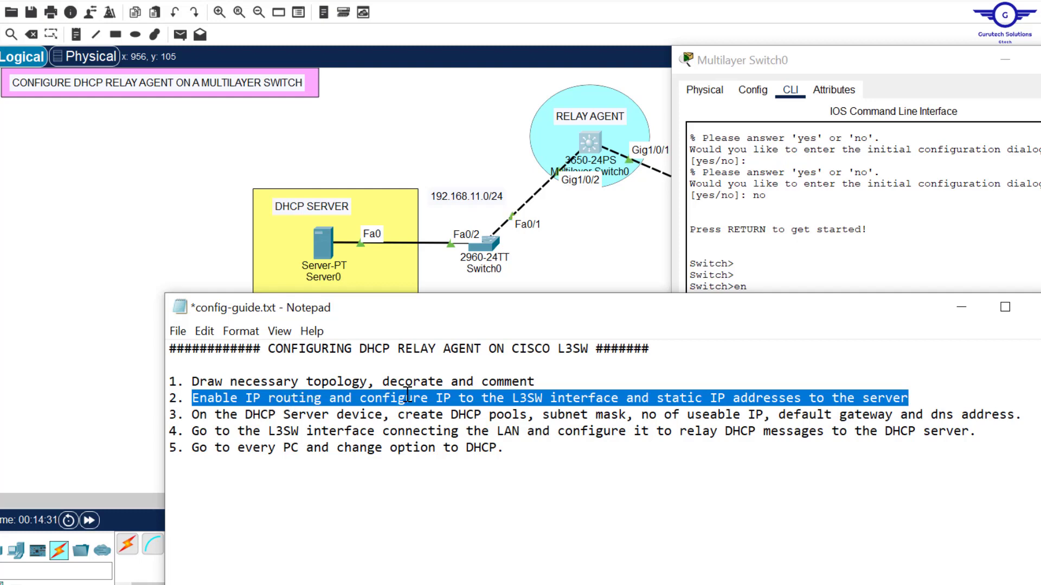
{"action": "left_click_drag", "start_coordinate": [467, 396], "coordinate": [890, 388]}
{"action": "left_click", "coordinate": [383, 399]}
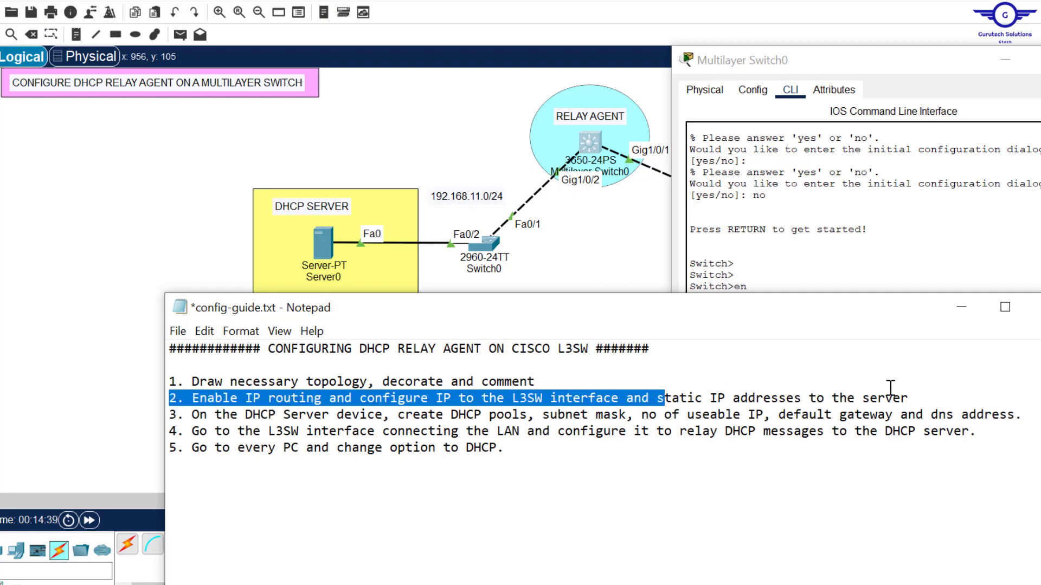
{"action": "left_click", "coordinate": [830, 255]}
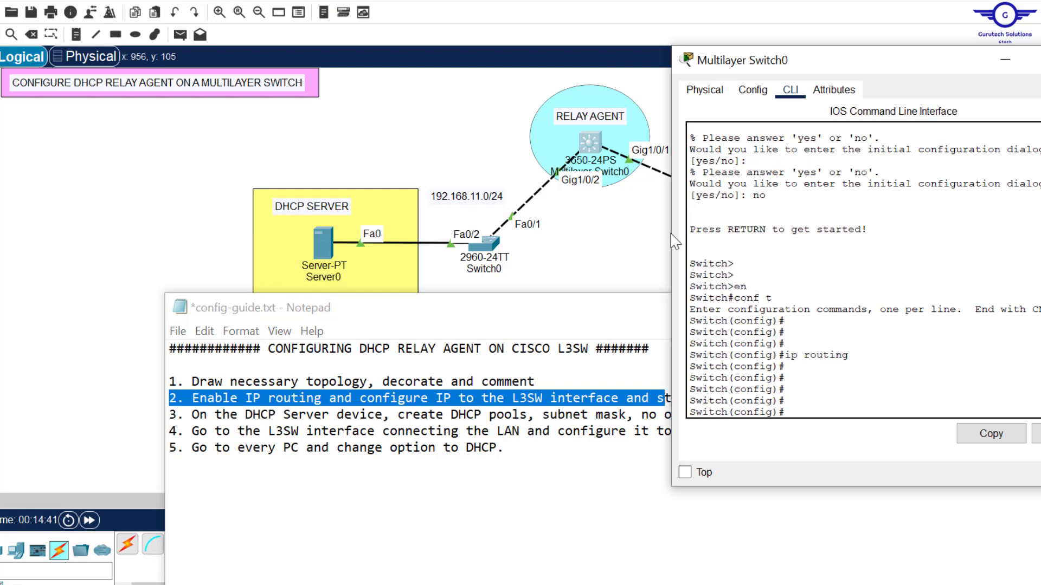
{"action": "left_click", "coordinate": [666, 246]}
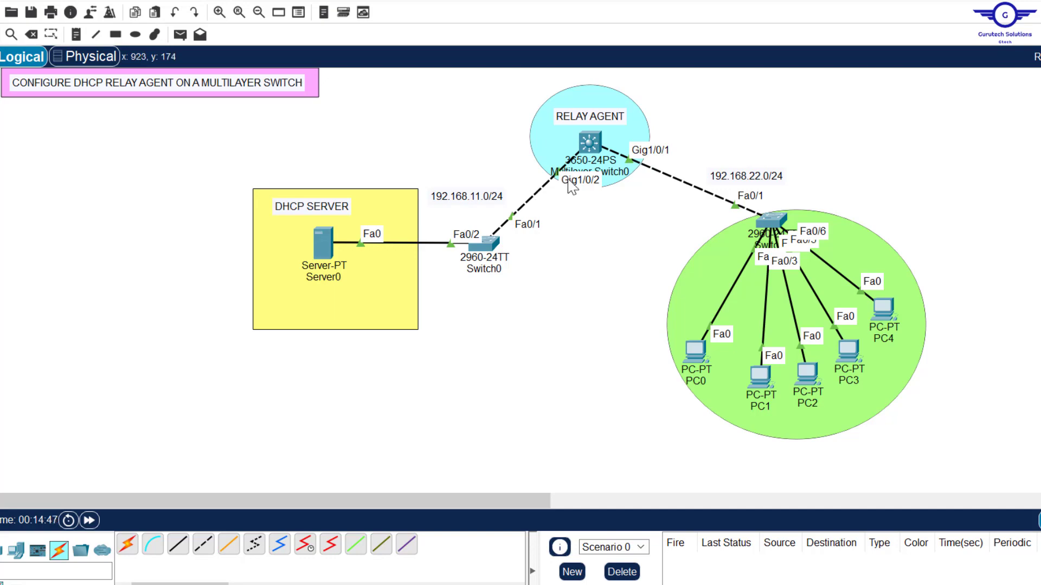
- Return to the multilayer switch's command line and enter interface configuration for gig1/0/2
{"action": "left_click", "coordinate": [590, 142]}
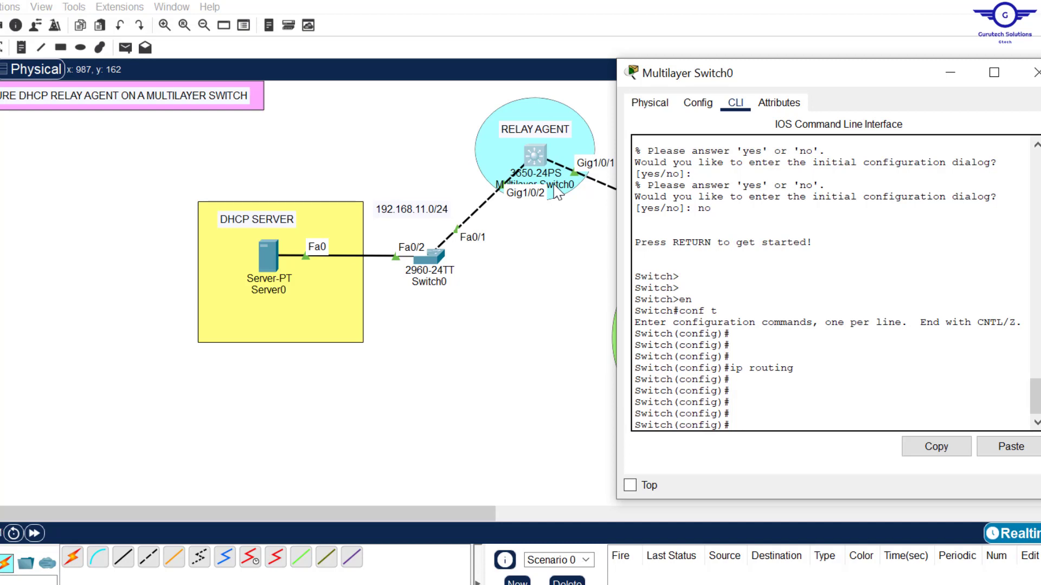
{"action": "left_click", "coordinate": [735, 416]}
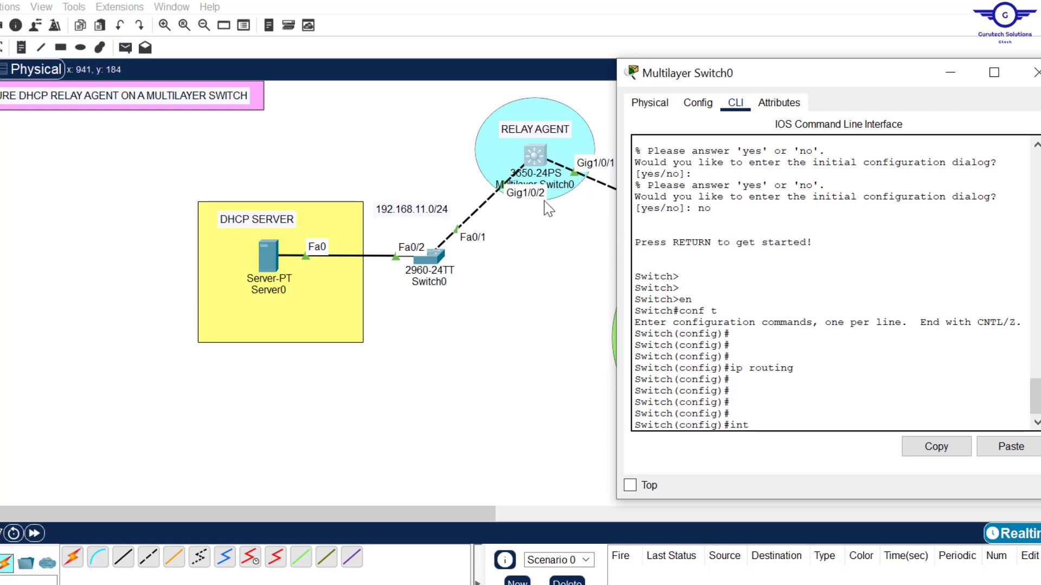
{"action": "type", "text": "ig1/0/2"}
{"action": "key", "text": "Return"}
{"action": "key", "text": "Return"}
{"action": "key", "text": "Return"}
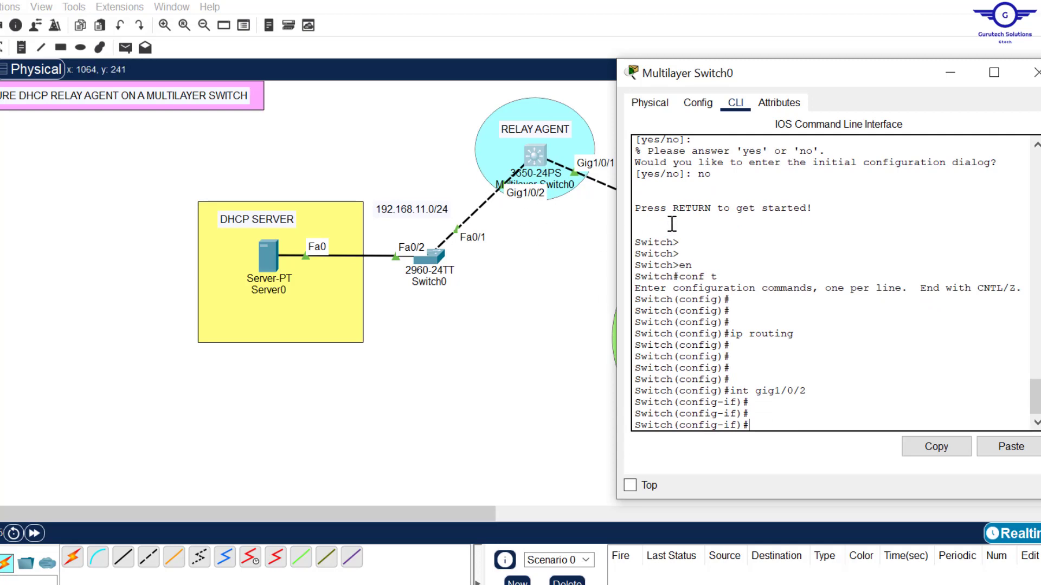
- Try to assign IP address 192.168.11.1 with mask 255.255.255.0 to interface gig1/0/2
{"action": "type", "text": "ip add 192.168.11"}
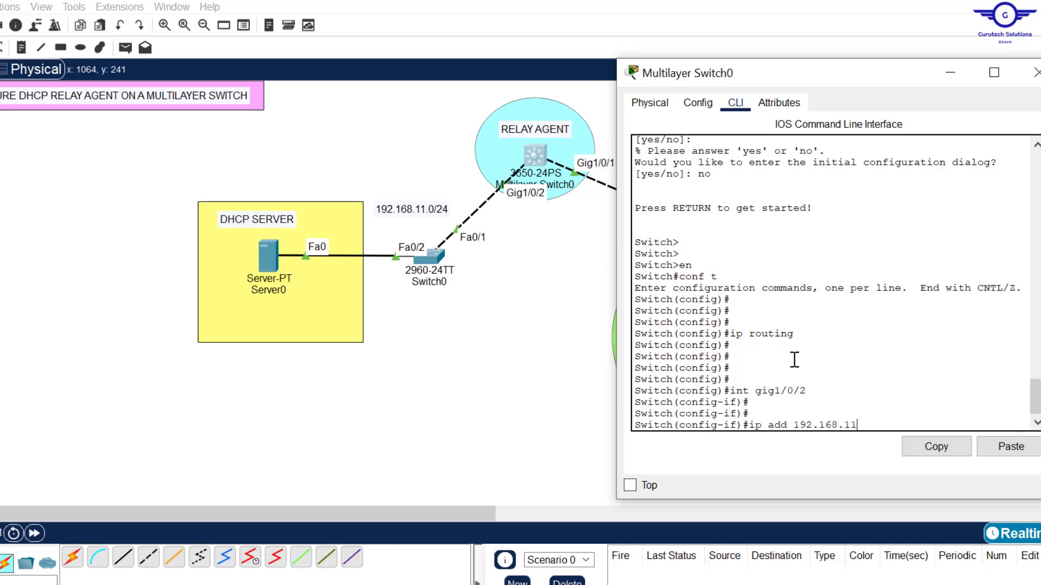
{"action": "type", "text": ".1 255.255.255.0"}
{"action": "key", "text": "Return"}
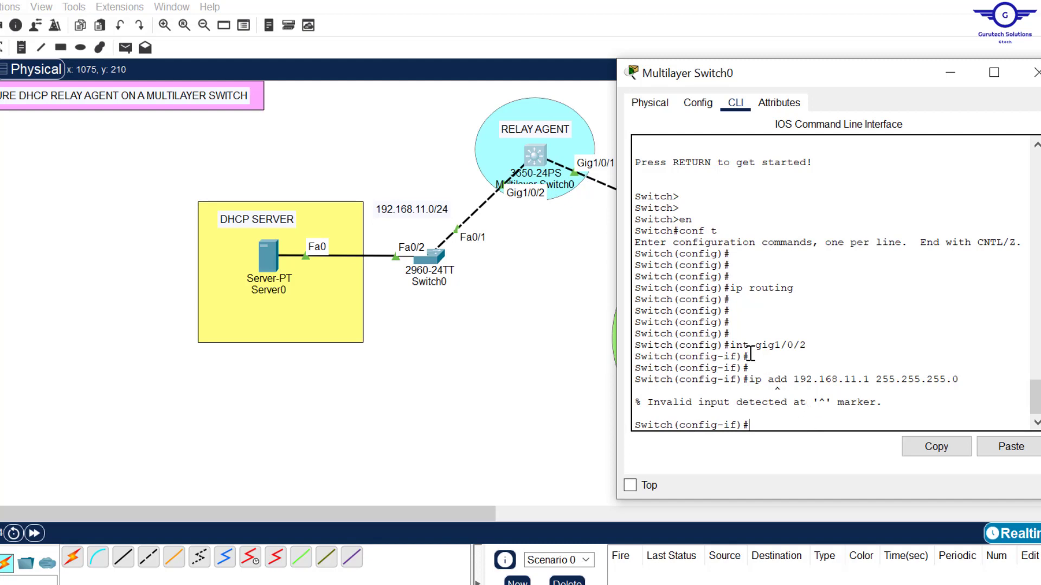
- Convert interface gig1/0/2 to a routed port with the no switchport command
{"action": "key", "text": "Return"}
{"action": "type", "text": "no swit"}
{"action": "key", "text": "Tab"}
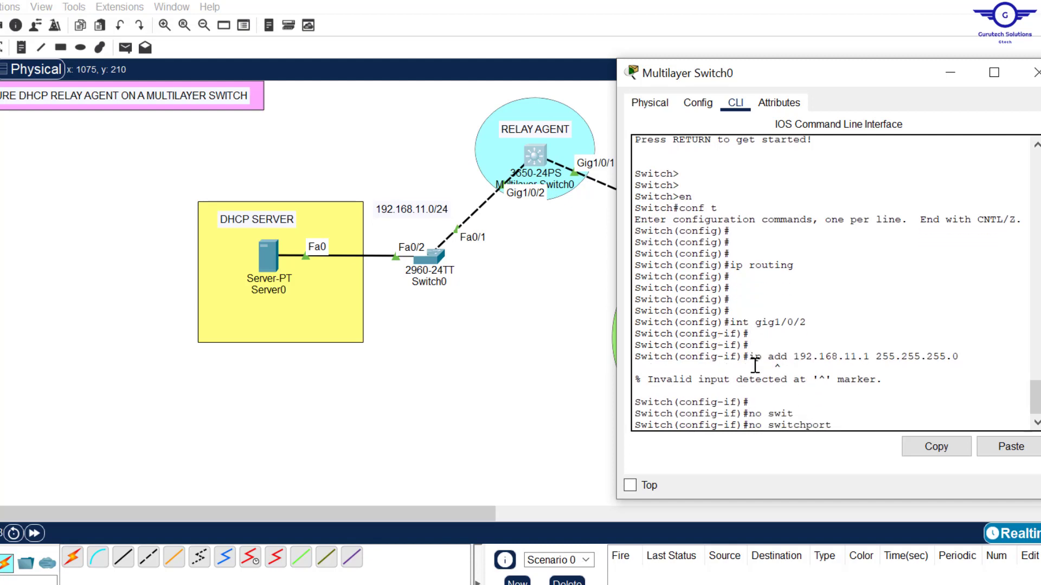
{"action": "key", "text": "Return"}
{"action": "key", "text": "Return"}
{"action": "key", "text": "Return"}
{"action": "key", "text": "Return"}
{"action": "key", "text": "Return"}
{"action": "key", "text": "Return"}
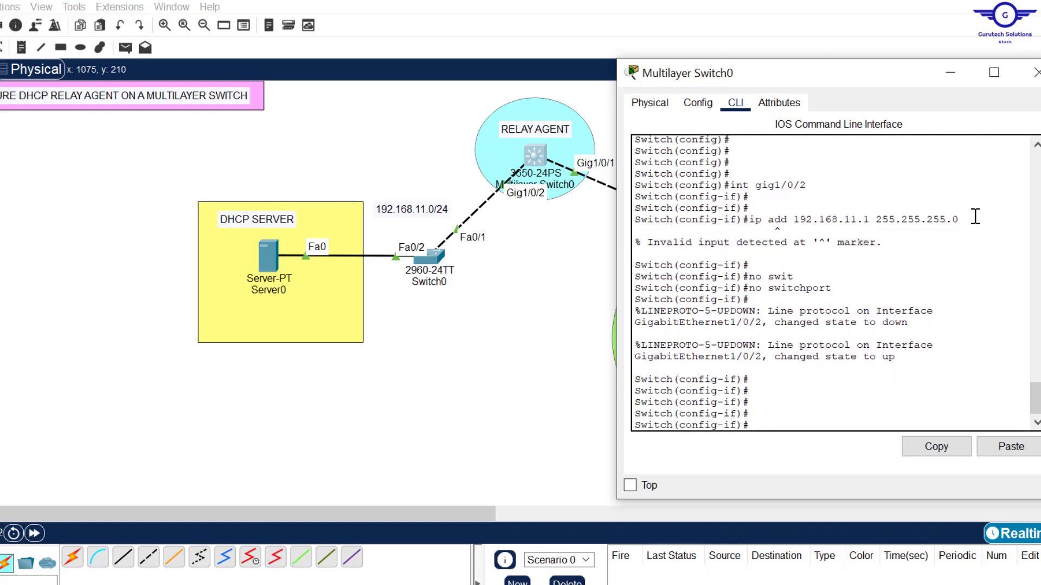
- Reissue the ip add command to give routed port gig1/0/2 the address 192.168.11.1 with mask 255.255.255.0
{"action": "left_click_drag", "start_coordinate": [974, 217], "coordinate": [753, 220]}
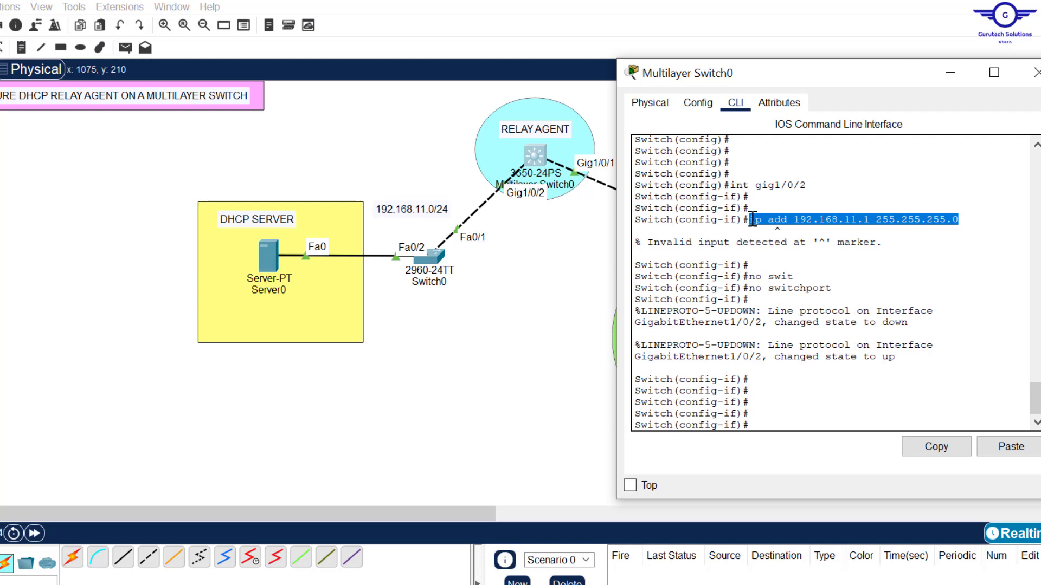
{"action": "key", "text": "Up"}
{"action": "key", "text": "Up"}
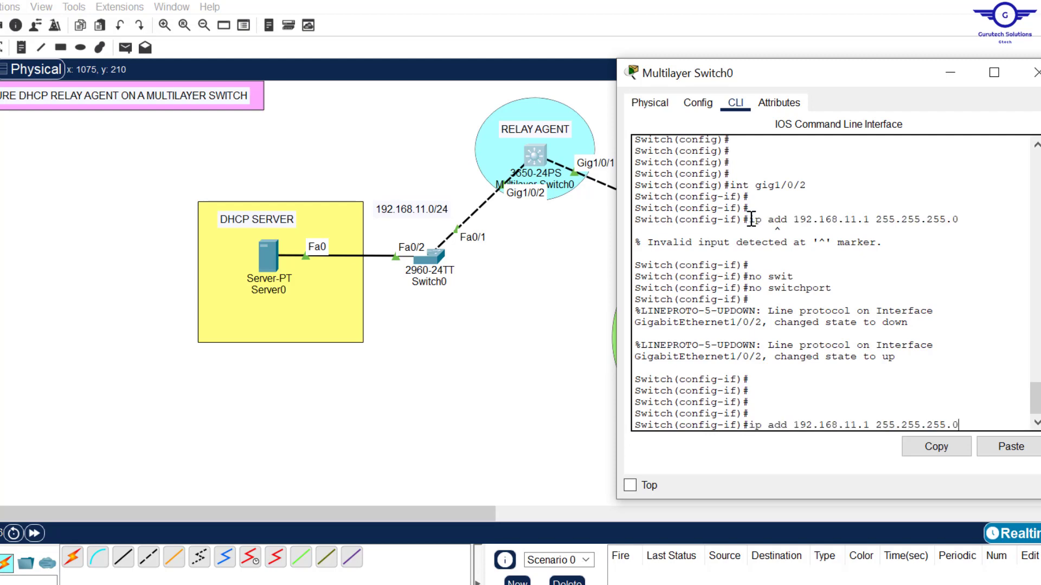
{"action": "left_click_drag", "start_coordinate": [969, 426], "coordinate": [751, 427]}
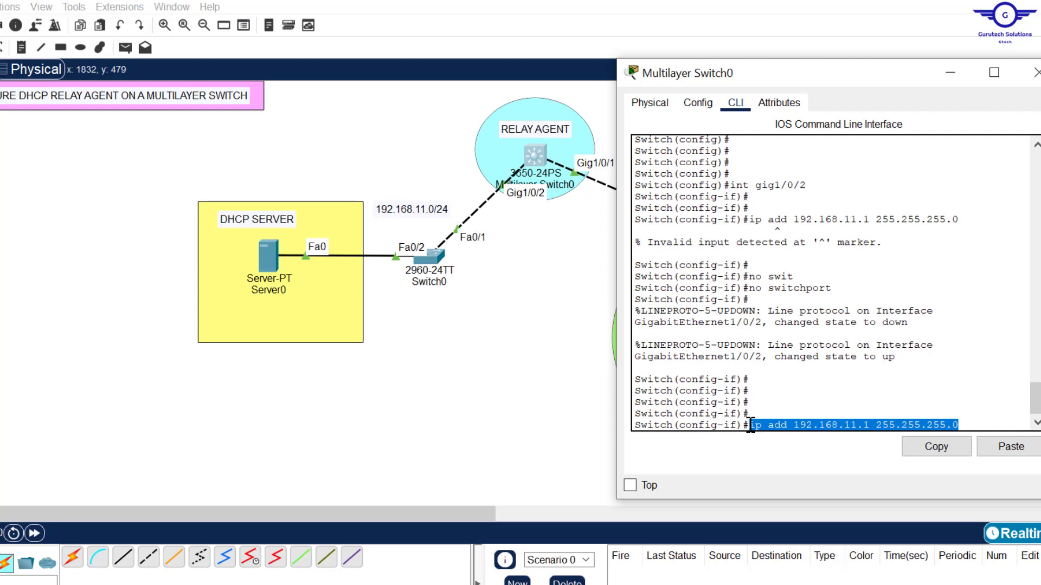
{"action": "key", "text": "Return"}
{"action": "key", "text": "Return"}
{"action": "key", "text": "Return"}
{"action": "key", "text": "Return"}
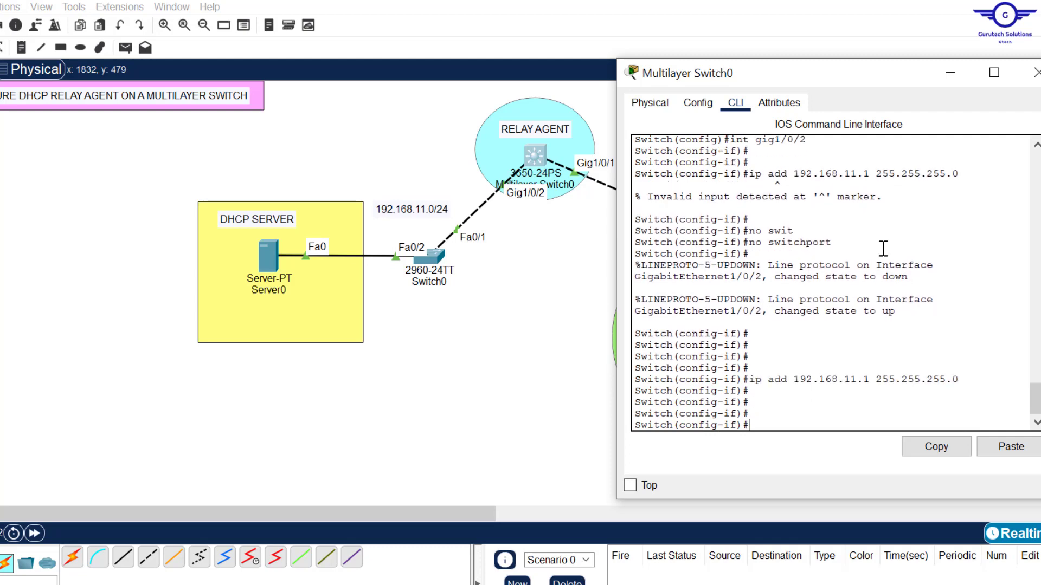
- Leave interface gig1/0/2 with ex and enter interface configuration for gig1/0/1
{"action": "left_click_drag", "start_coordinate": [908, 196], "coordinate": [748, 176]}
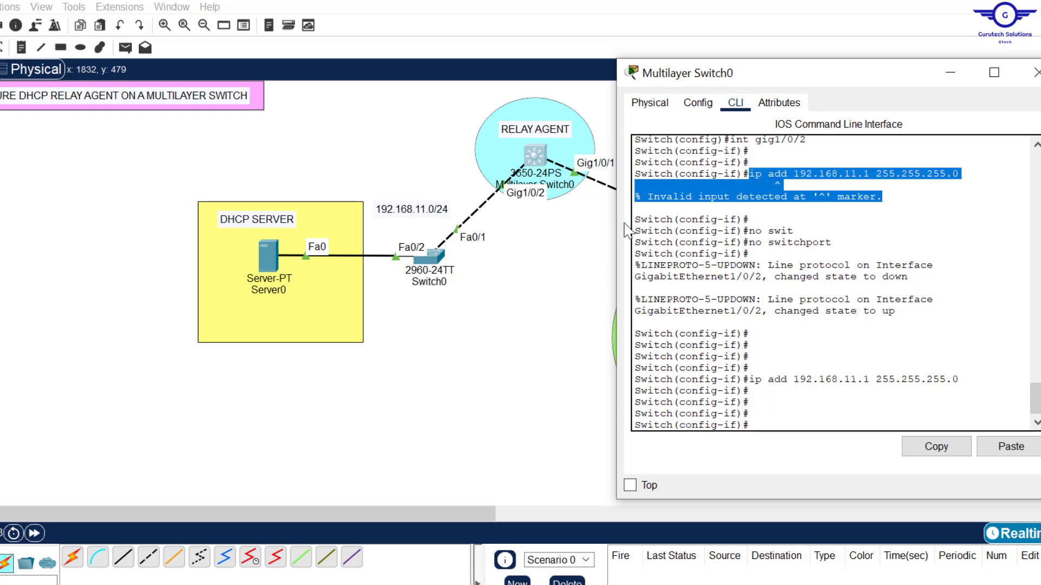
{"action": "left_click", "coordinate": [776, 404]}
{"action": "type", "text": "ex"}
{"action": "key", "text": "Return"}
{"action": "key", "text": "Return"}
{"action": "key", "text": "Up"}
{"action": "key", "text": "Up"}
{"action": "key", "text": "Up"}
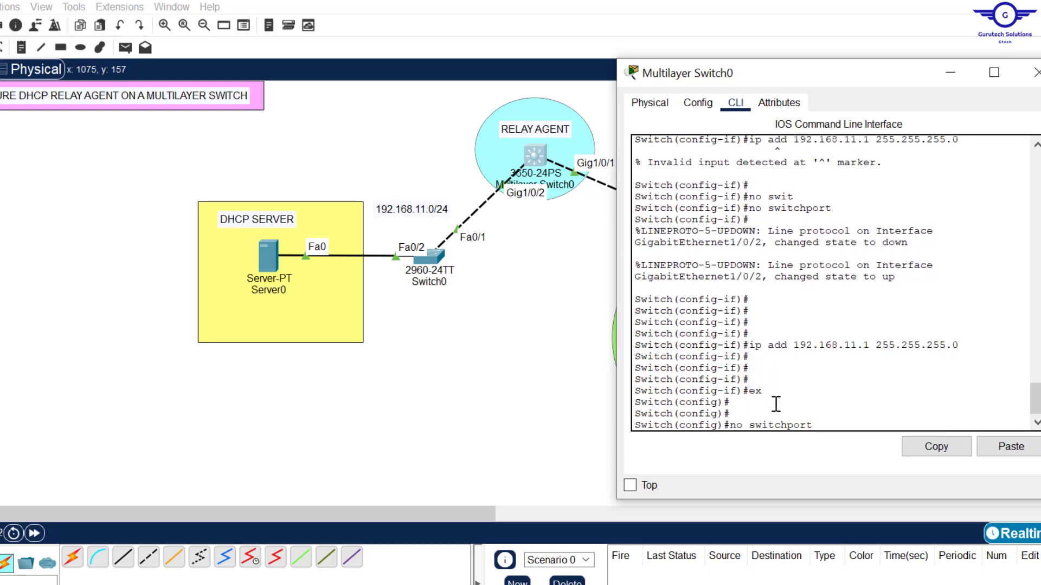
{"action": "key", "text": "Up"}
{"action": "key", "text": "Up"}
{"action": "key", "text": "Up"}
{"action": "key", "text": "Up"}
{"action": "key", "text": "BackSpace"}
{"action": "type", "text": "1"}
{"action": "key", "text": "Return"}
- Convert interface gig1/0/1 to a routed port with the no switchport command
{"action": "key", "text": "Up"}
{"action": "key", "text": "Up"}
{"action": "key", "text": "Up"}
{"action": "key", "text": "Up"}
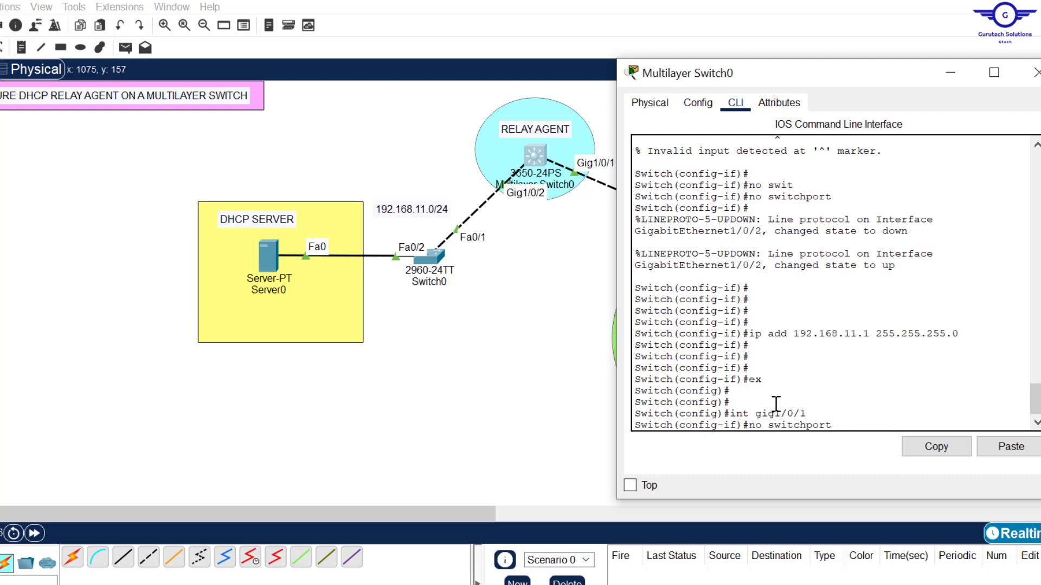
{"action": "key", "text": "Return"}
- Assign IP address 192.168.22.1 with mask 255.255.255.0 to gig1/0/1 by editing the recalled ip add command
{"action": "key", "text": "Up"}
{"action": "key", "text": "Up"}
{"action": "key", "text": "Up"}
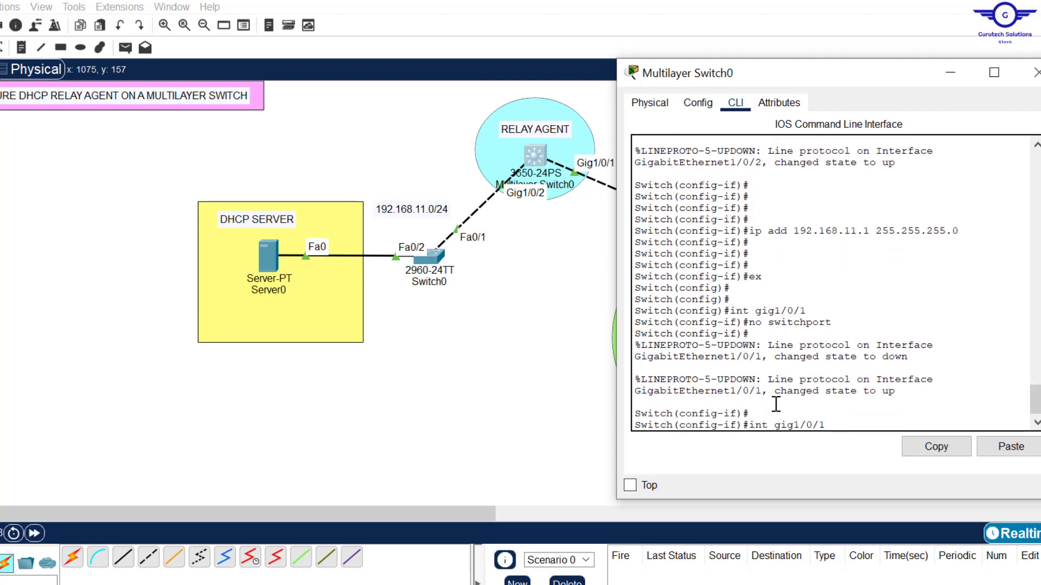
{"action": "key", "text": "Up"}
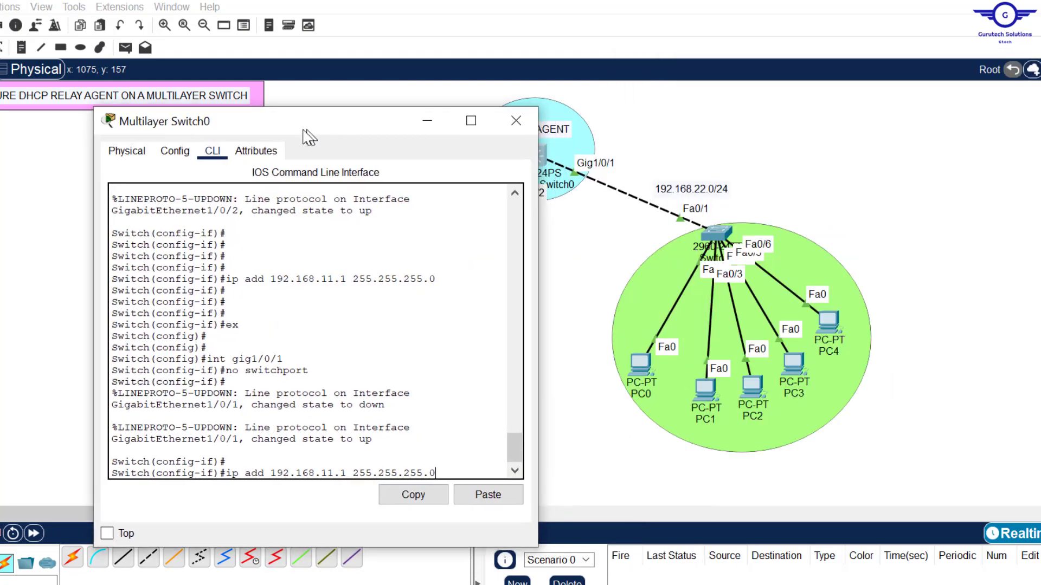
{"action": "left_click_drag", "start_coordinate": [837, 78], "coordinate": [396, 89]}
{"action": "key", "text": "Left"}
{"action": "key", "text": "Left"}
{"action": "key", "text": "Left"}
{"action": "key", "text": "Left"}
{"action": "key", "text": "Left"}
{"action": "key", "text": "Left"}
{"action": "key", "text": "Left"}
{"action": "key", "text": "Left"}
{"action": "key", "text": "BackSpace"}
{"action": "key", "text": "BackSpace"}
{"action": "type", "text": "22"}
{"action": "key", "text": "Return"}
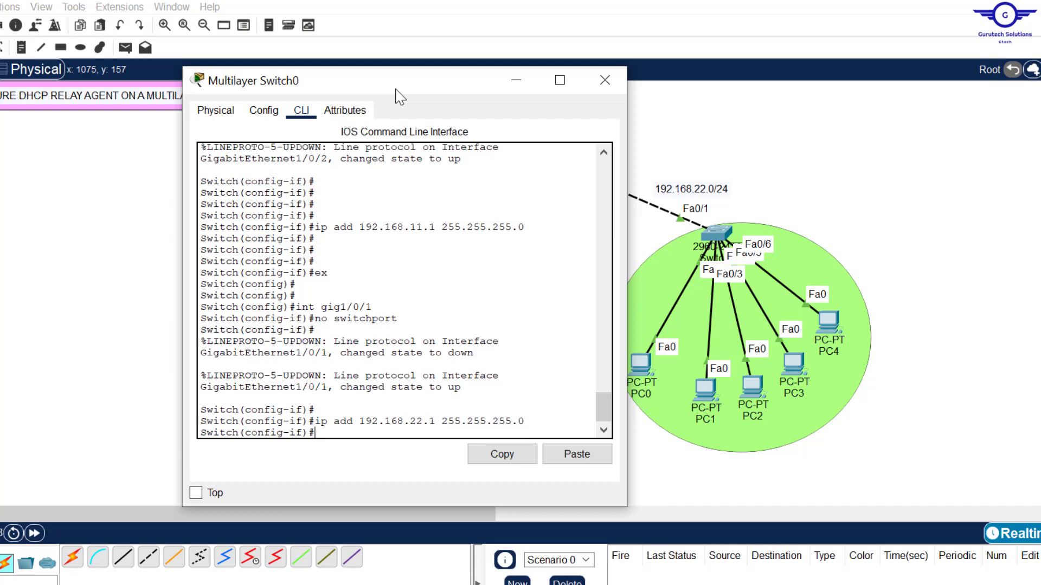
- Exit interface configuration to global configuration mode and close the multilayer switch window
{"action": "key", "text": "Return"}
{"action": "key", "text": "Return"}
{"action": "type", "text": "exit"}
{"action": "key", "text": "Return"}
{"action": "key", "text": "Return"}
{"action": "key", "text": "Return"}
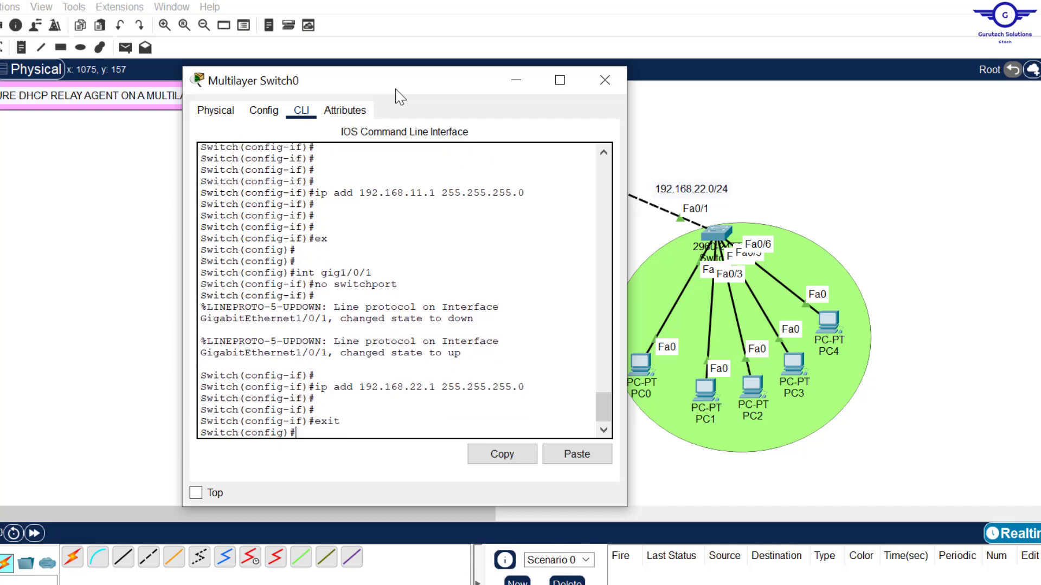
{"action": "left_click", "coordinate": [605, 82]}
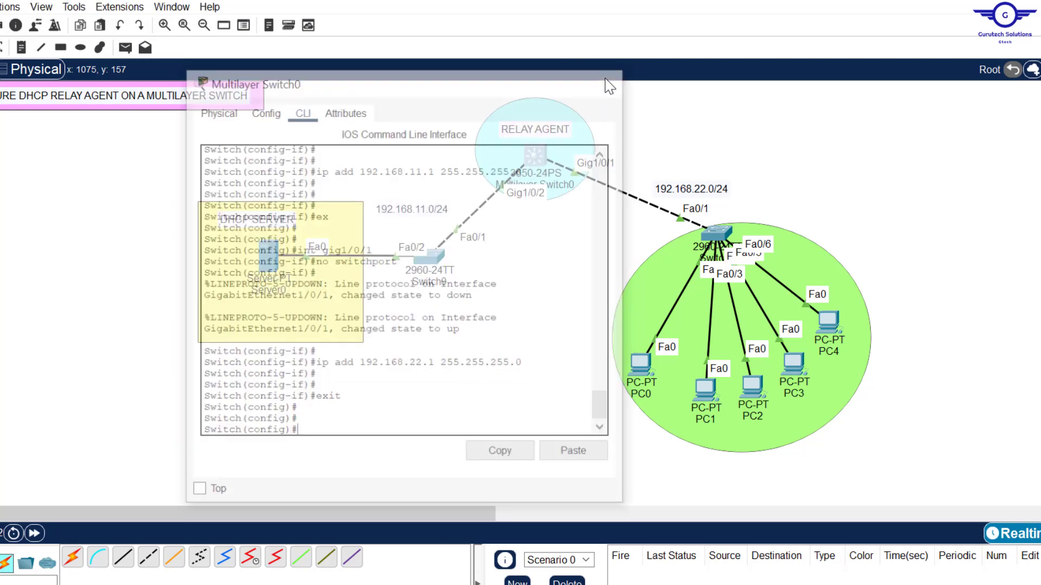
- Switch to the config guide in Notepad, highlight "static IP addresses to the server" in item 2, and return to Packet Tracer
{"action": "key", "text": "alt+Tab"}
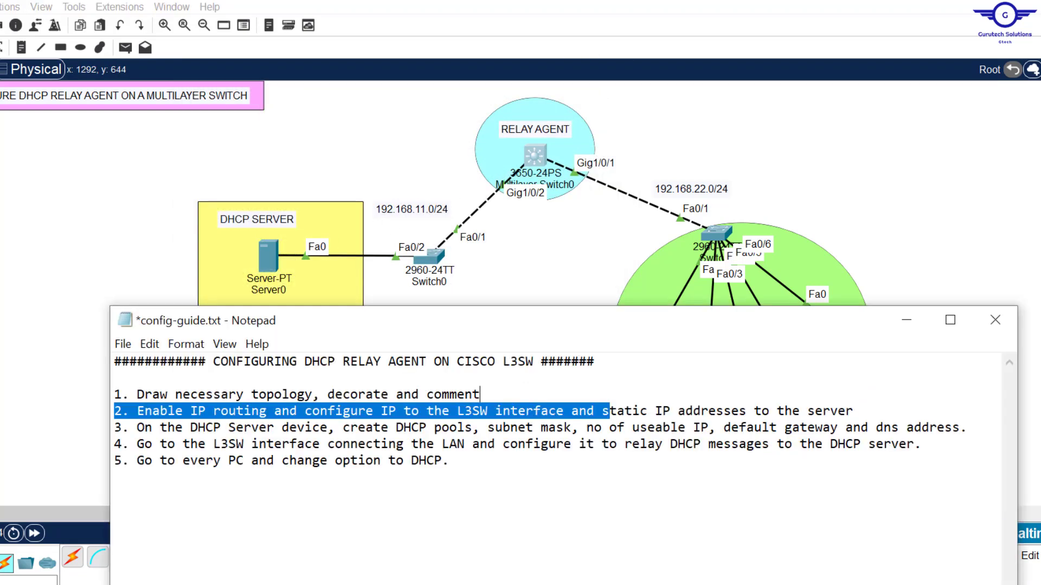
{"action": "left_click", "coordinate": [596, 413]}
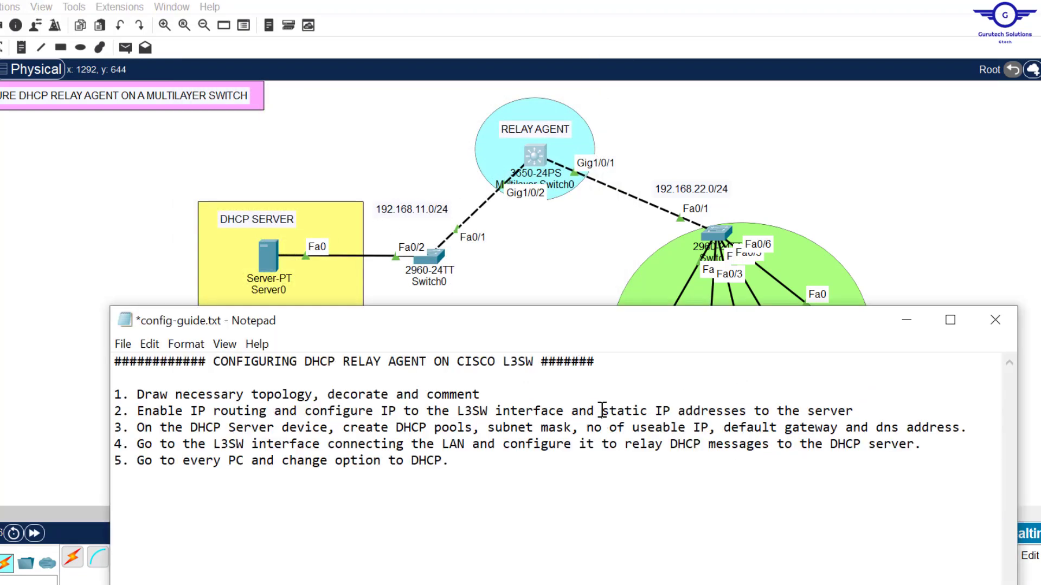
{"action": "left_click_drag", "start_coordinate": [600, 412], "coordinate": [883, 412]}
{"action": "left_click", "coordinate": [875, 109]}
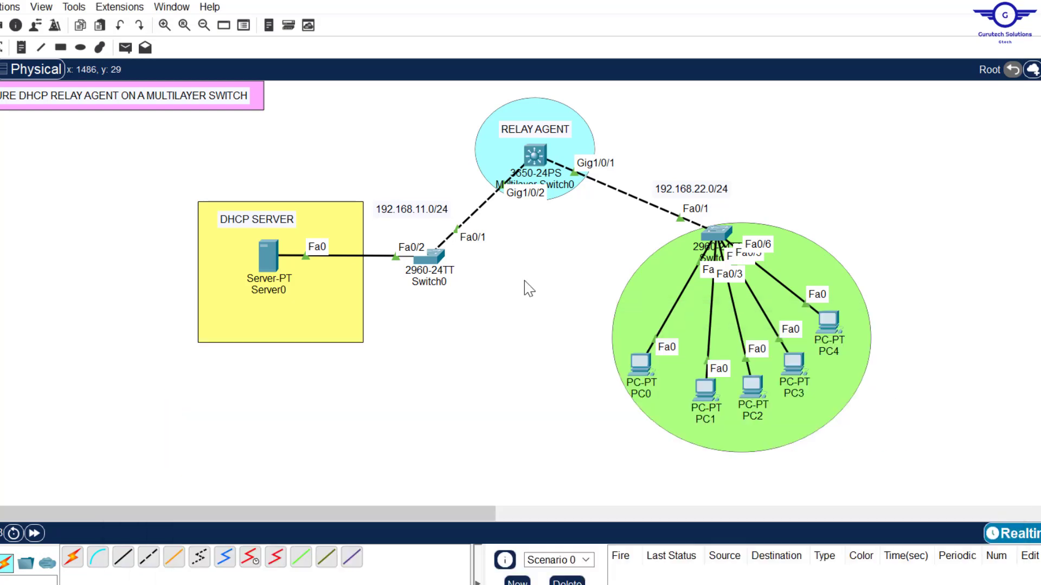
- Open Server0's IP configuration and set static IPv4 address 192.168.11.254 with subnet mask 255.255.255.0
{"action": "left_click", "coordinate": [266, 253]}
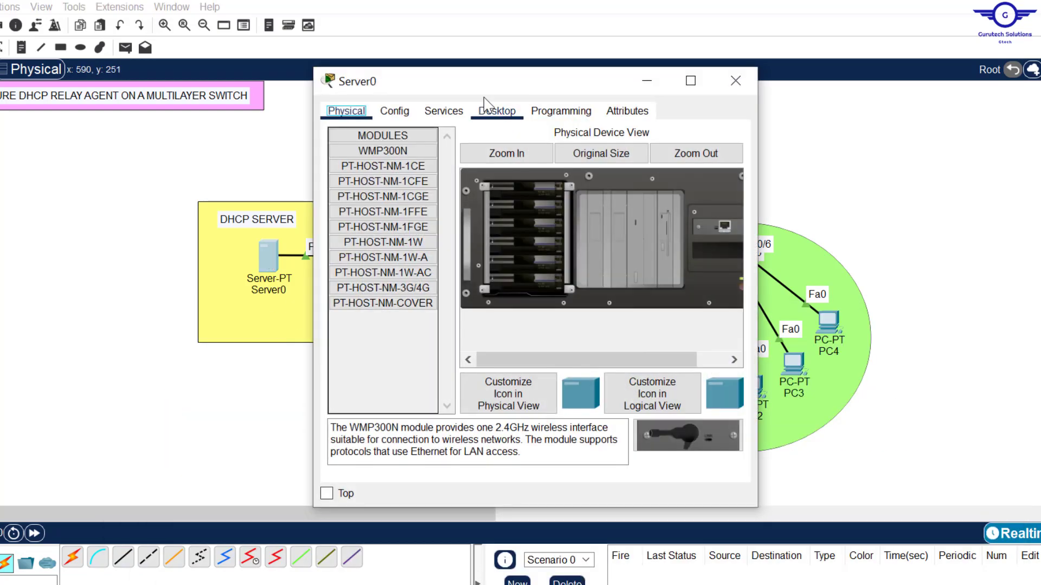
{"action": "left_click", "coordinate": [497, 112]}
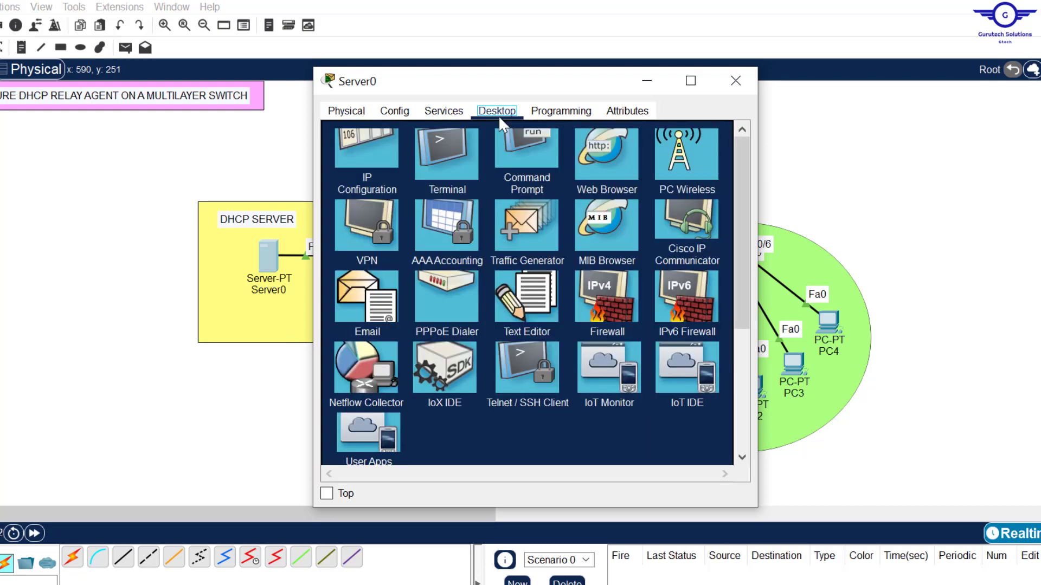
{"action": "left_click", "coordinate": [363, 152]}
{"action": "left_click", "coordinate": [498, 194]}
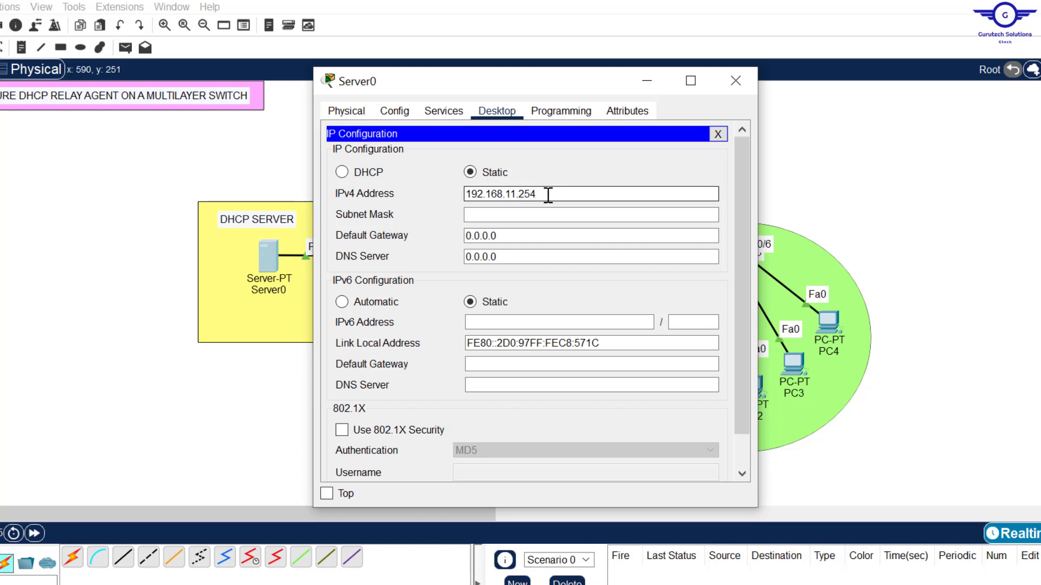
{"action": "double_click", "coordinate": [492, 194]}
{"action": "key", "text": "ctrl+c"}
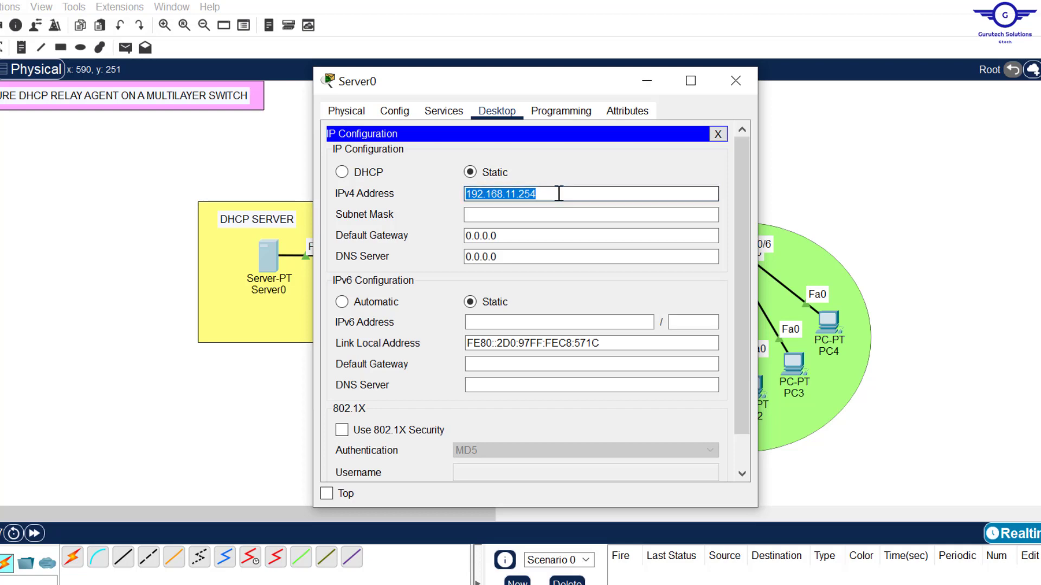
{"action": "left_click", "coordinate": [523, 214]}
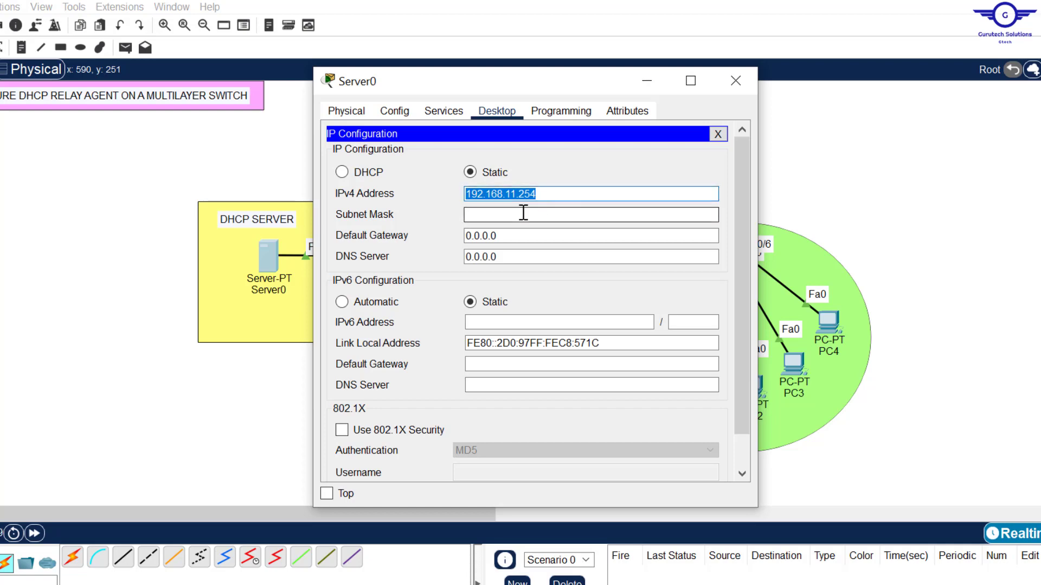
- Set Server0's IPv4 default gateway to 192.168.11.1
{"action": "left_click", "coordinate": [523, 236]}
{"action": "left_click_drag", "start_coordinate": [522, 239], "coordinate": [372, 235]}
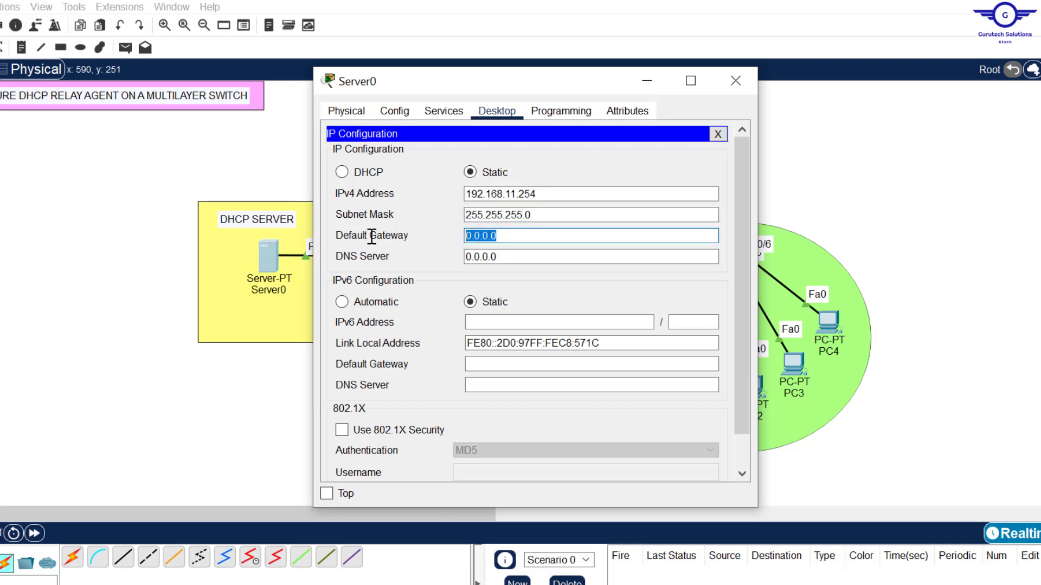
{"action": "key", "text": "ctrl+v"}
{"action": "left_click_drag", "start_coordinate": [549, 82], "coordinate": [823, 105]}
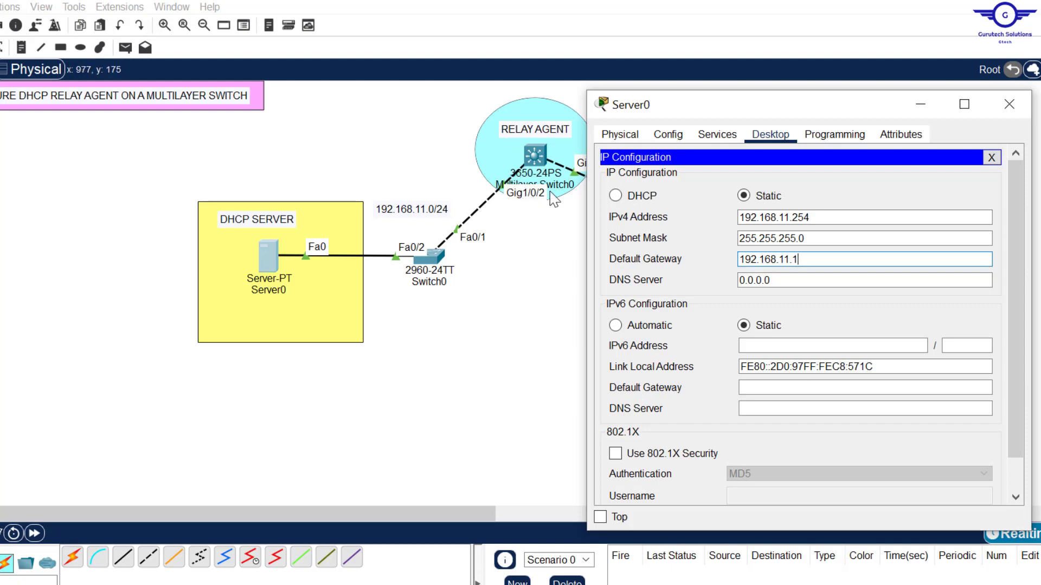
- Set Server0's DNS server to its own address 192.168.11.254 and close the server window
{"action": "left_click_drag", "start_coordinate": [783, 281], "coordinate": [632, 266]}
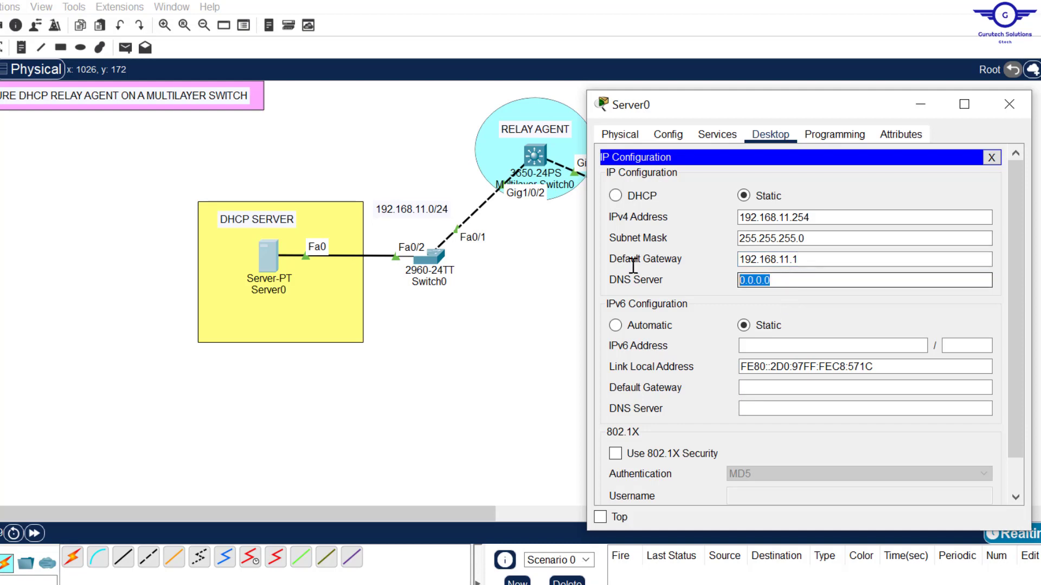
{"action": "key", "text": "ctrl+v"}
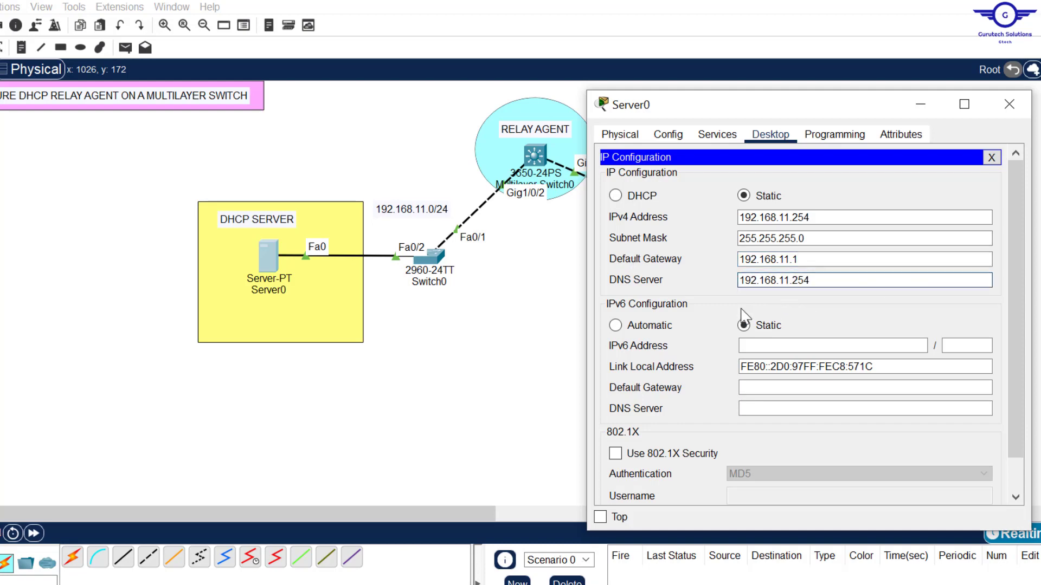
{"action": "left_click_drag", "start_coordinate": [817, 217], "coordinate": [706, 216]}
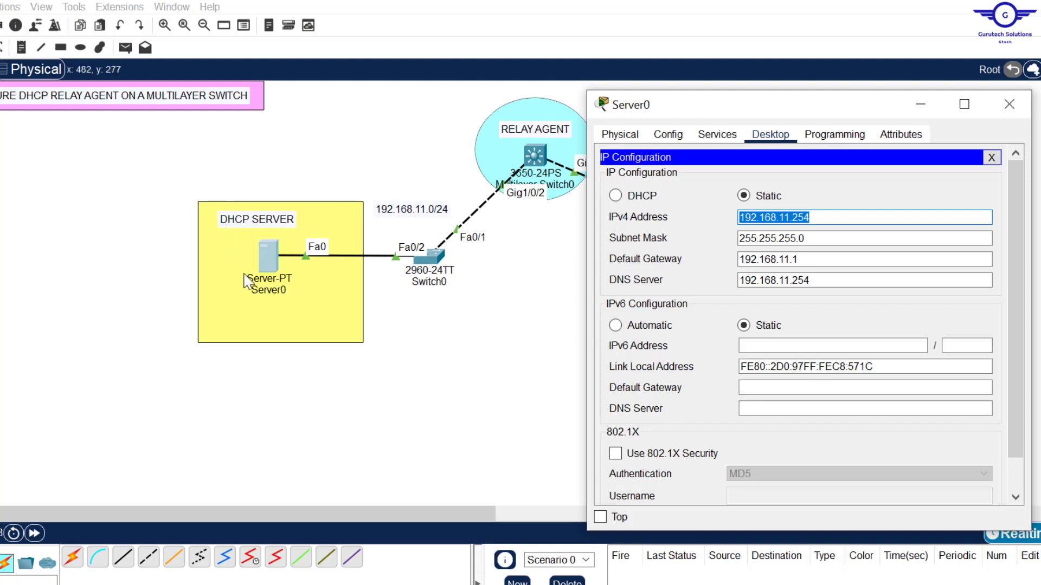
{"action": "left_click", "coordinate": [1008, 106]}
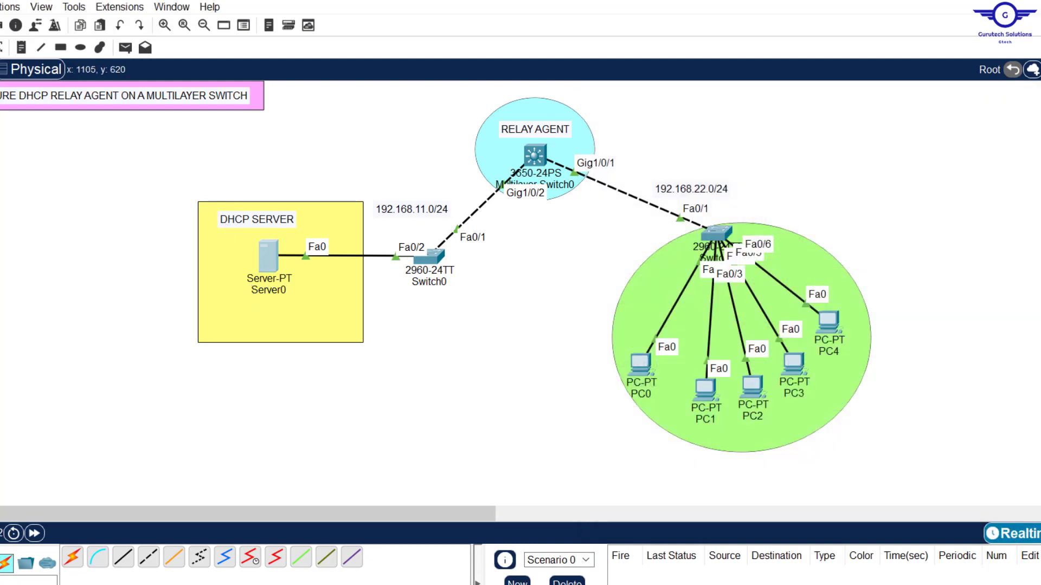
- Check the config guide in Notepad, and turn on the DHCP service of Server0 in Packet Tracer
{"action": "key", "text": "alt+Tab"}
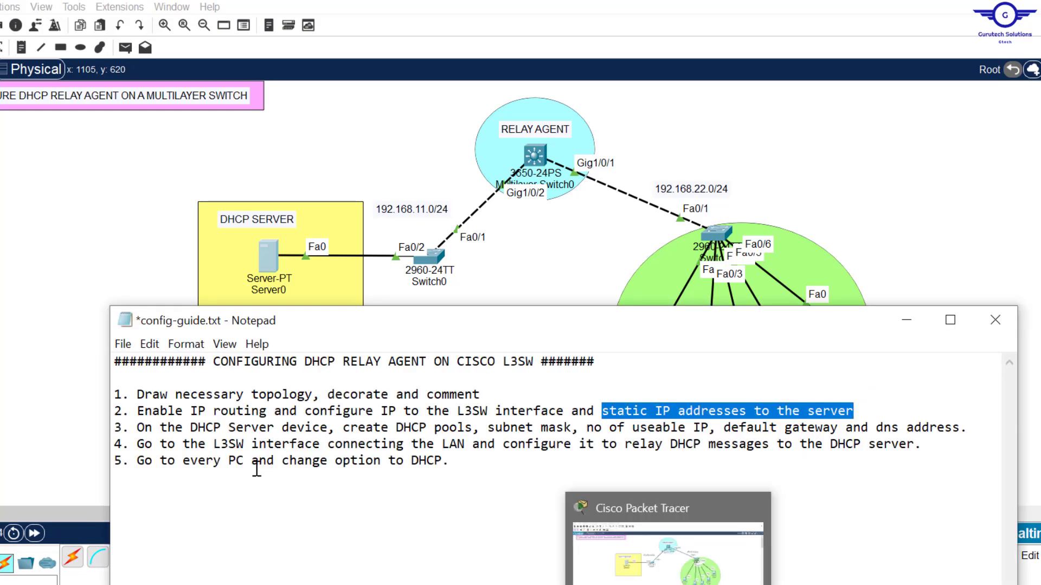
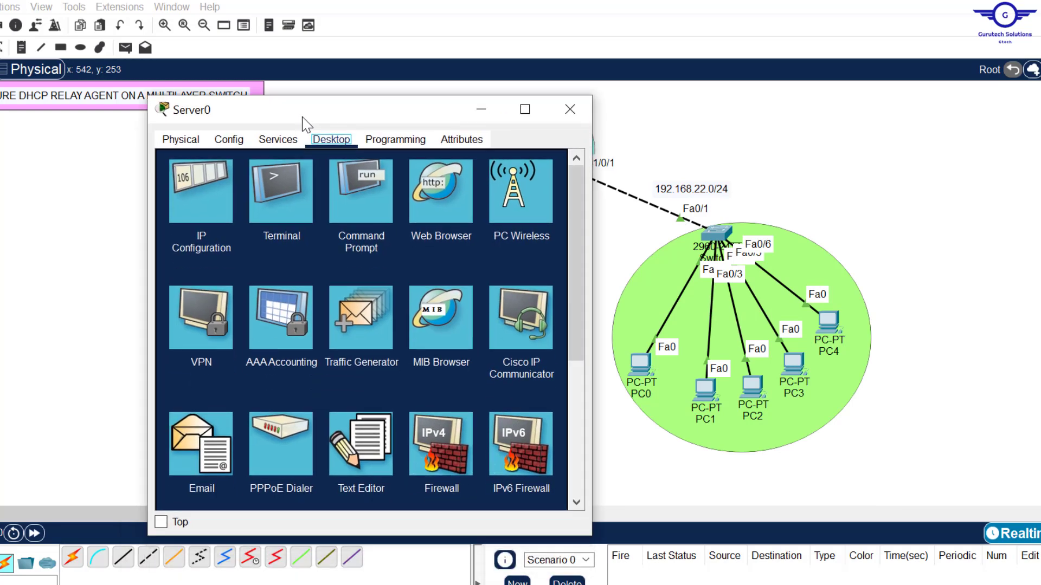
{"action": "left_click", "coordinate": [277, 142]}
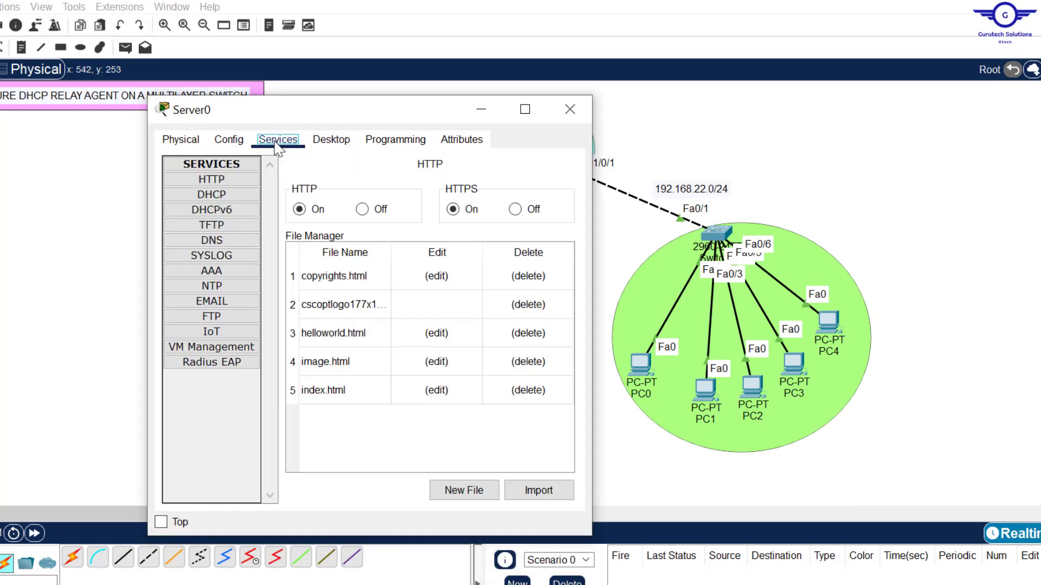
{"action": "left_click", "coordinate": [219, 196]}
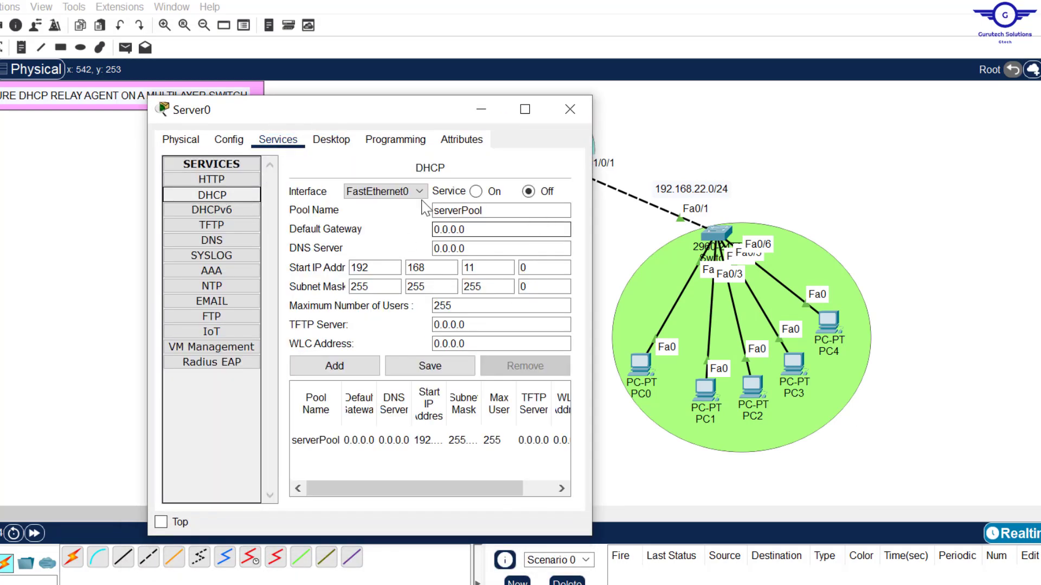
{"action": "left_click", "coordinate": [477, 192]}
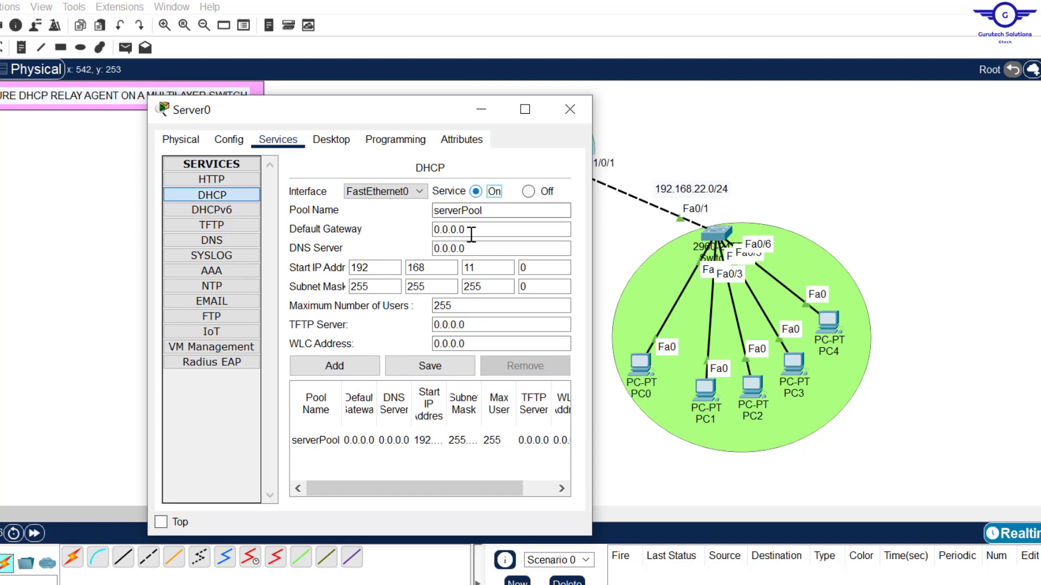
- Set the start IP address of the default serverPool to 0.0.0.0
{"action": "double_click", "coordinate": [470, 267]}
{"action": "type", "text": "0"}
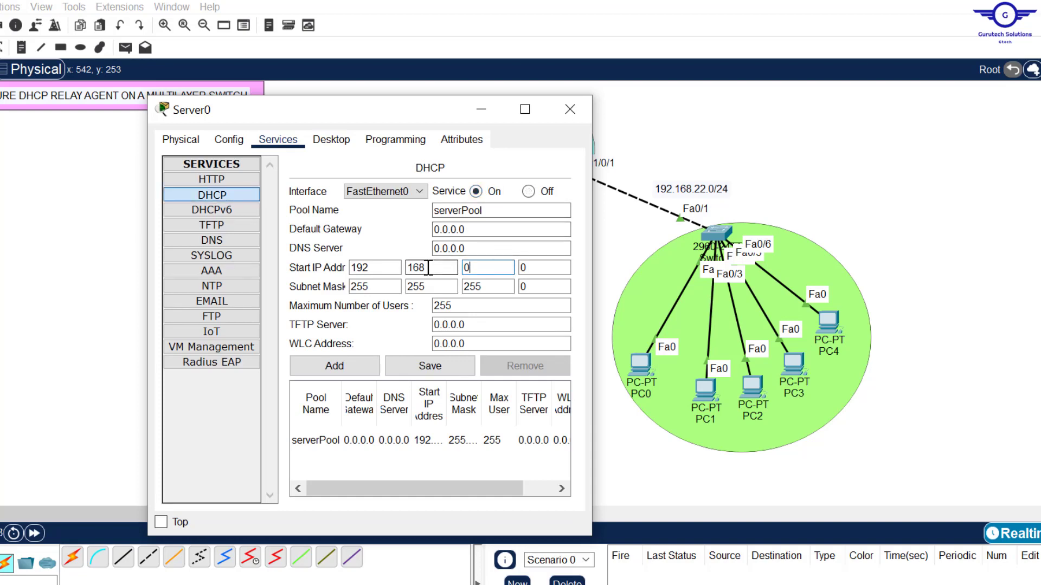
{"action": "double_click", "coordinate": [429, 267]}
{"action": "type", "text": "0"}
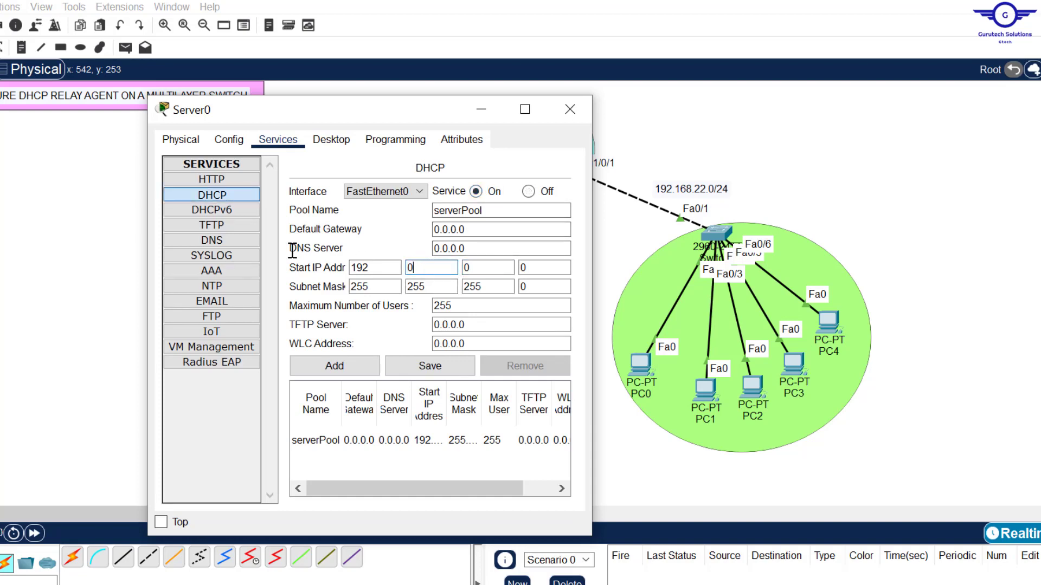
{"action": "double_click", "coordinate": [380, 268]}
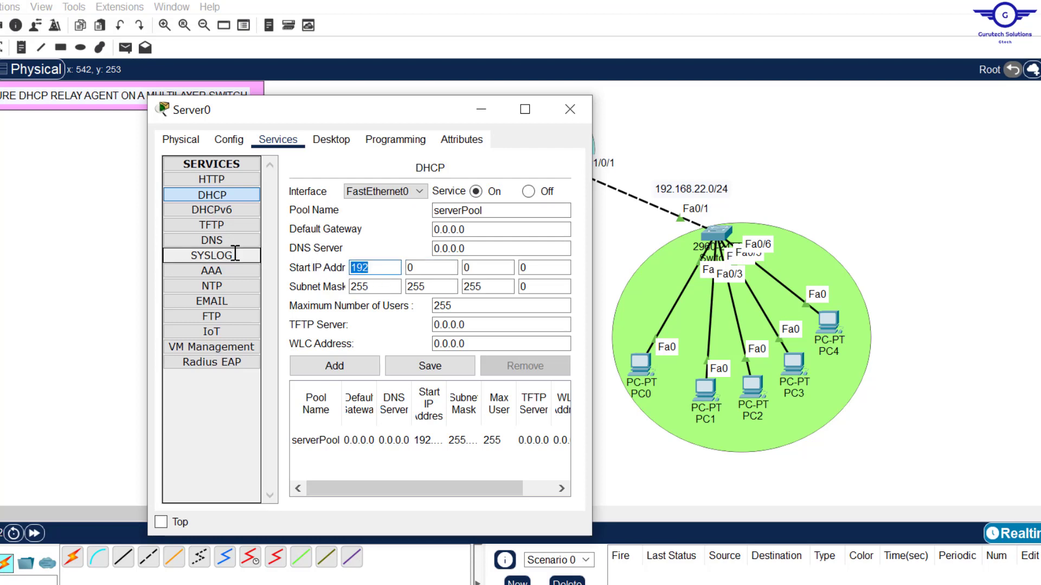
{"action": "type", "text": "0"}
- Set the subnet mask of the default serverPool to 0.0.0.0
{"action": "left_click_drag", "start_coordinate": [373, 286], "coordinate": [272, 286]}
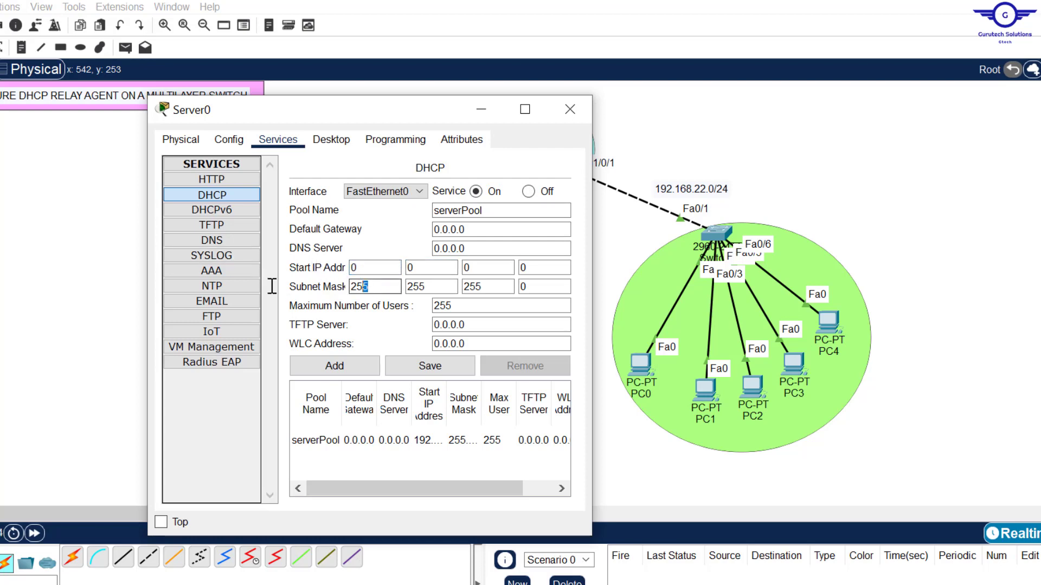
{"action": "type", "text": "0"}
{"action": "left_click", "coordinate": [442, 287]}
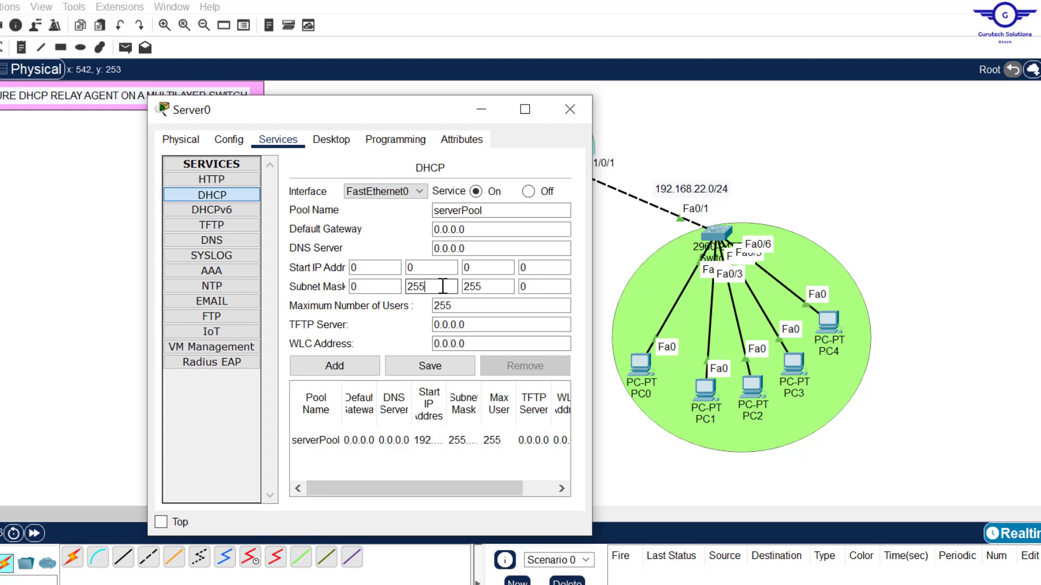
{"action": "left_click_drag", "start_coordinate": [443, 286], "coordinate": [272, 262]}
{"action": "left_click_drag", "start_coordinate": [495, 287], "coordinate": [409, 271]}
{"action": "type", "text": "0"}
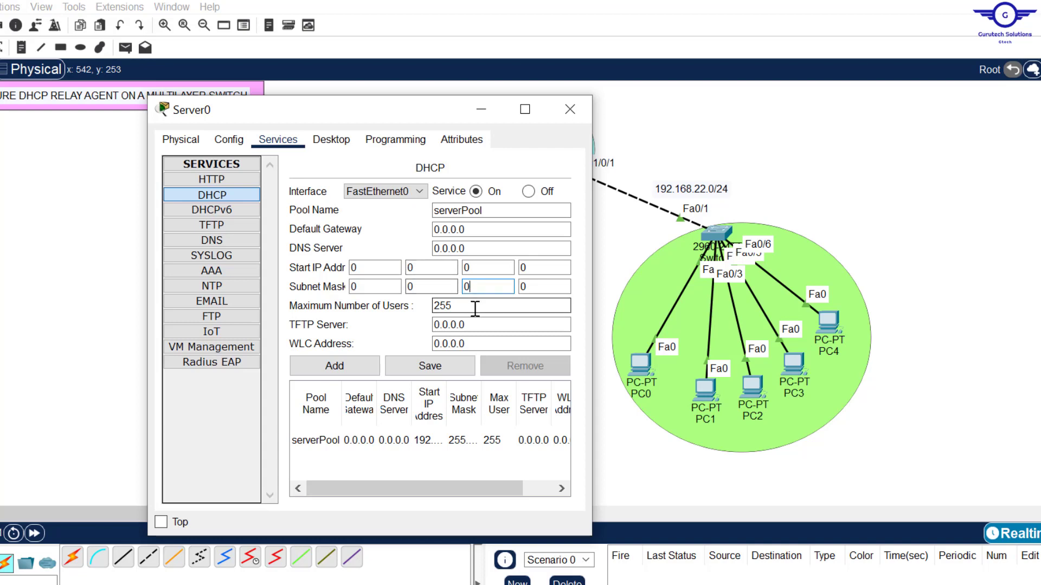
- Set serverPool's maximum number of users to 0 and save the pool
{"action": "left_click_drag", "start_coordinate": [477, 307], "coordinate": [341, 307]}
{"action": "type", "text": "0"}
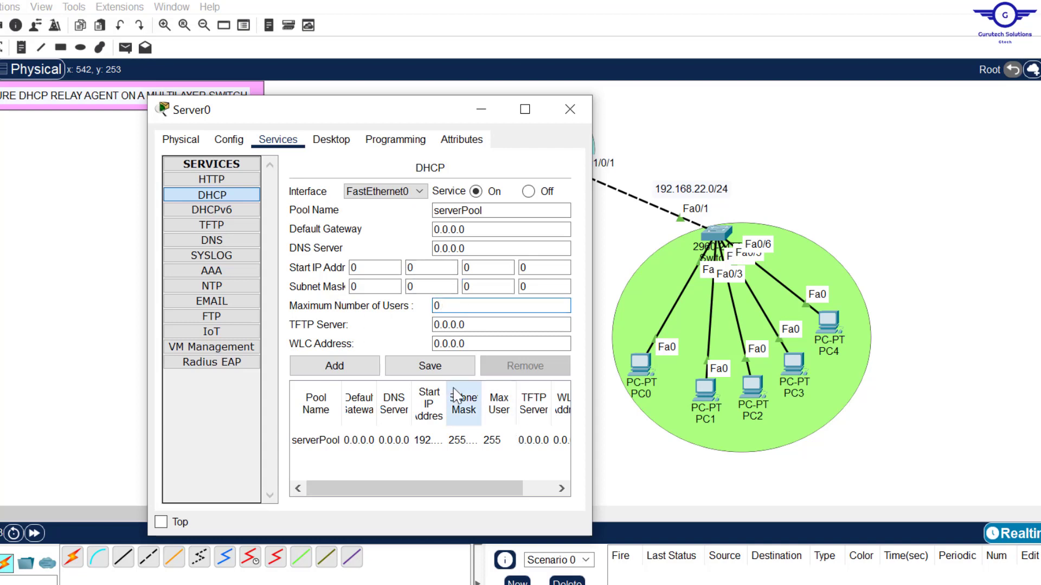
{"action": "left_click", "coordinate": [430, 369]}
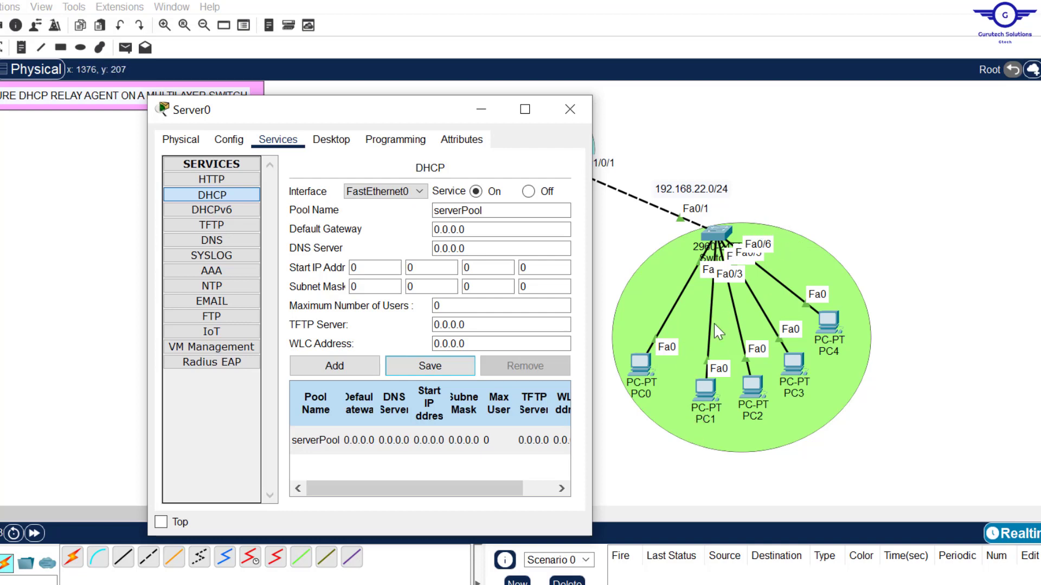
- Change the DHCP pool name on Server0 to HR-DEPT-Pool
{"action": "left_click", "coordinate": [461, 229]}
{"action": "left_click", "coordinate": [462, 215]}
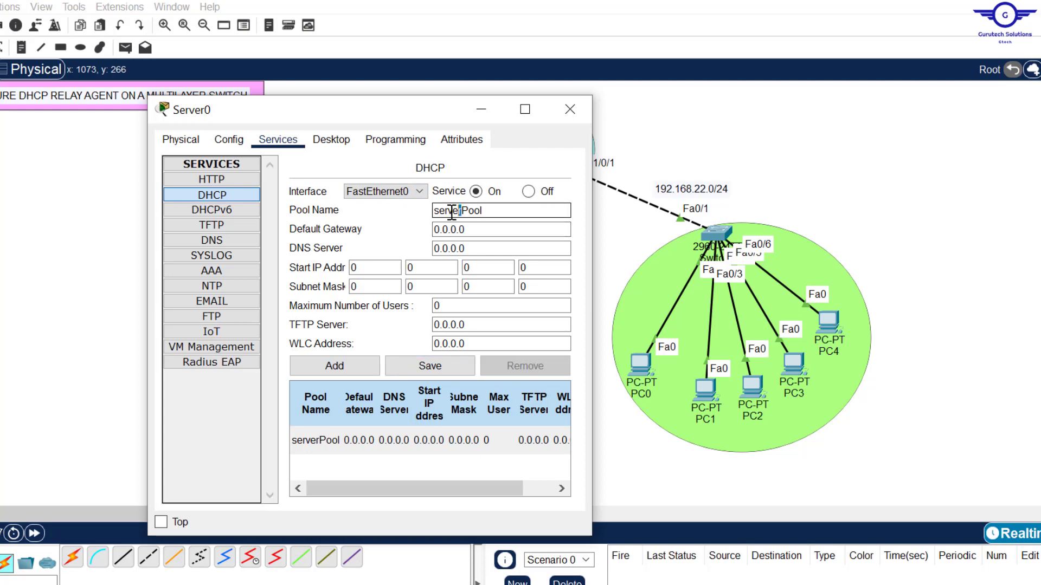
{"action": "key", "text": "shift+End"}
{"action": "left_click", "coordinate": [464, 210]}
{"action": "key", "text": "BackSpace"}
{"action": "key", "text": "BackSpace"}
{"action": "key", "text": "BackSpace"}
{"action": "key", "text": "BackSpace"}
{"action": "key", "text": "BackSpace"}
{"action": "key", "text": "BackSpace"}
{"action": "key", "text": "Caps_Lock"}
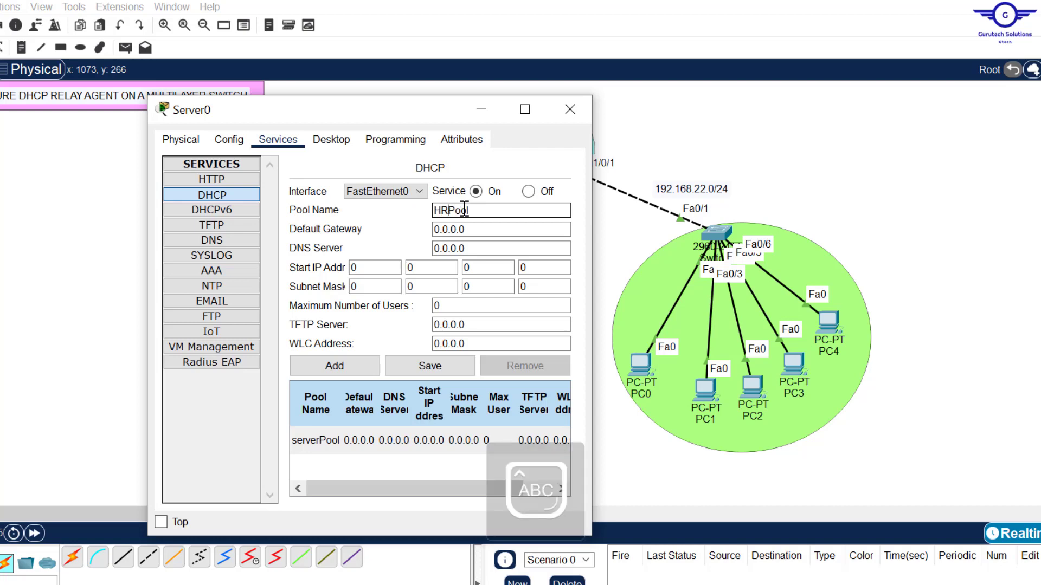
{"action": "type", "text": "HR-DEPT-"}
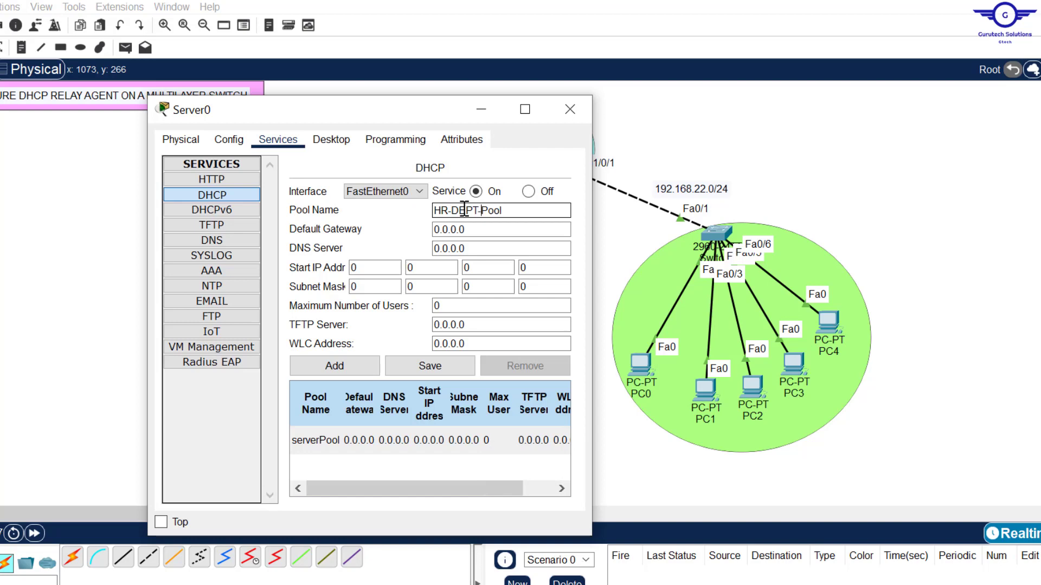
- Set the default gateway of HR-DEPT-Pool to 192.168.22.1
{"action": "left_click", "coordinate": [484, 229]}
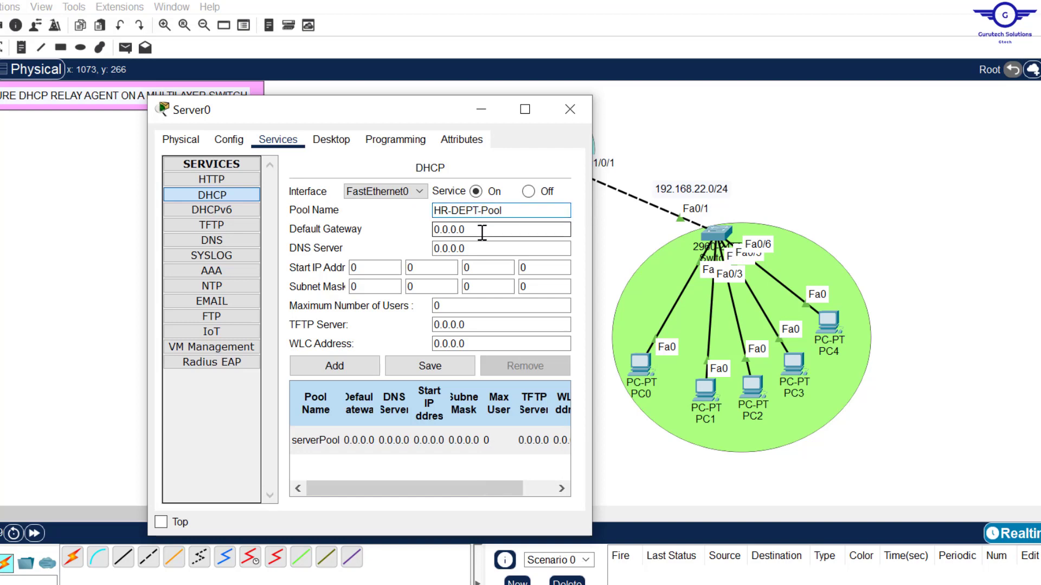
{"action": "key", "text": "ctrl+a"}
{"action": "left_click_drag", "start_coordinate": [431, 116], "coordinate": [329, 128]}
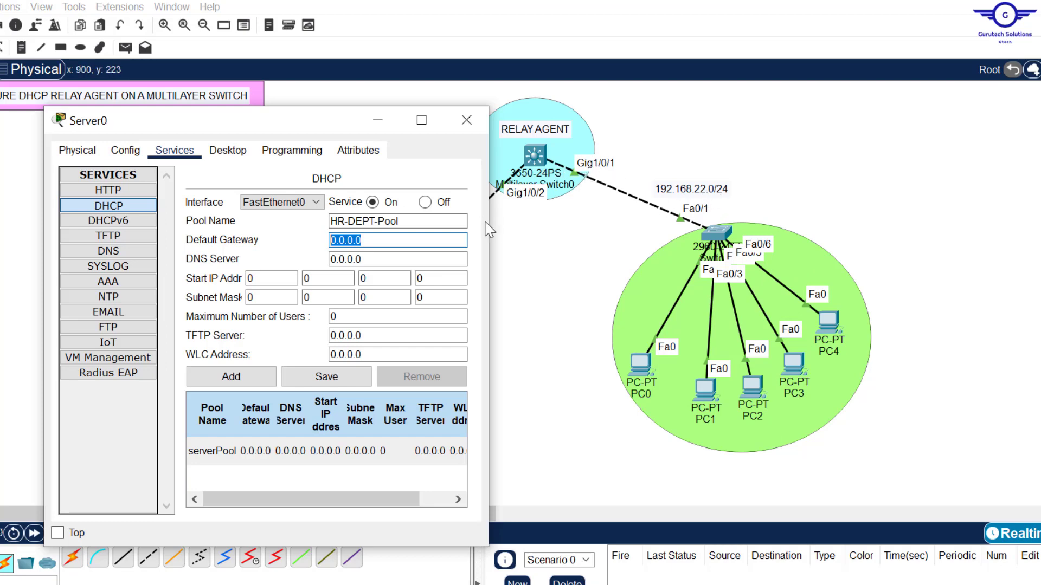
{"action": "type", "text": "192.168.22.1"}
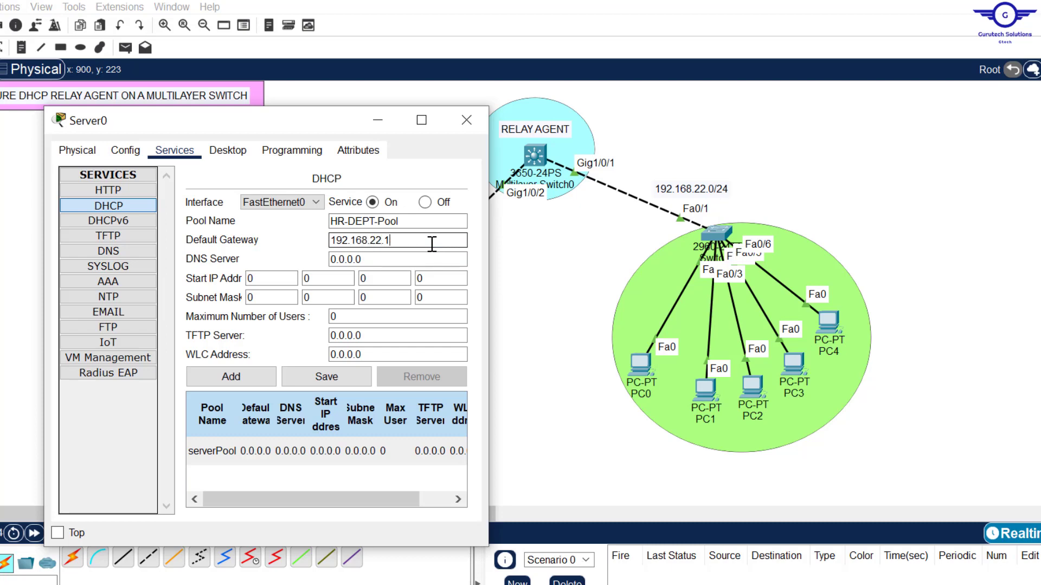
- Set the DNS server of HR-DEPT-Pool to 192.168.11.254
{"action": "key", "text": "Tab"}
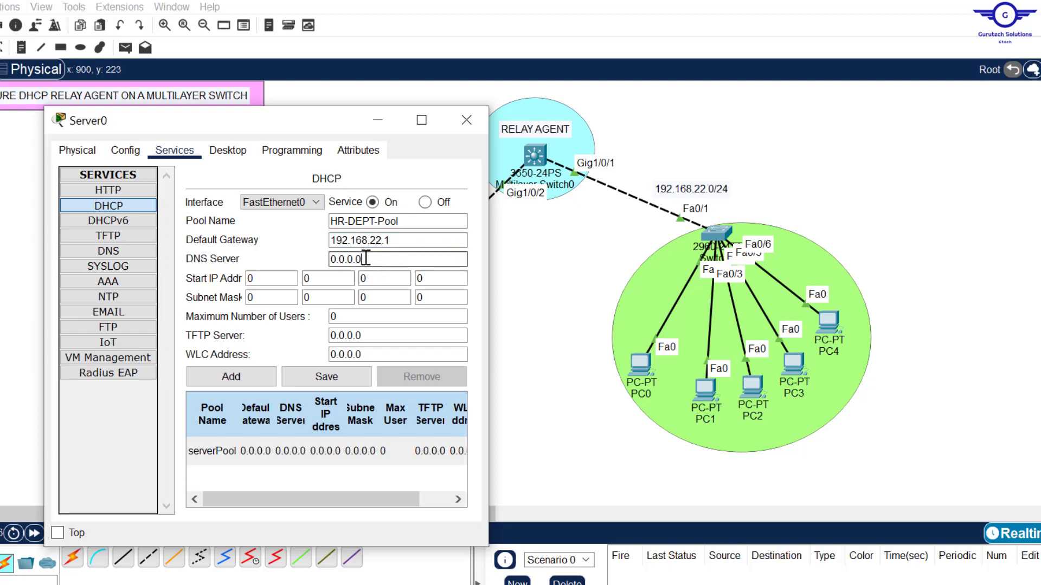
{"action": "left_click_drag", "start_coordinate": [320, 129], "coordinate": [683, 106]}
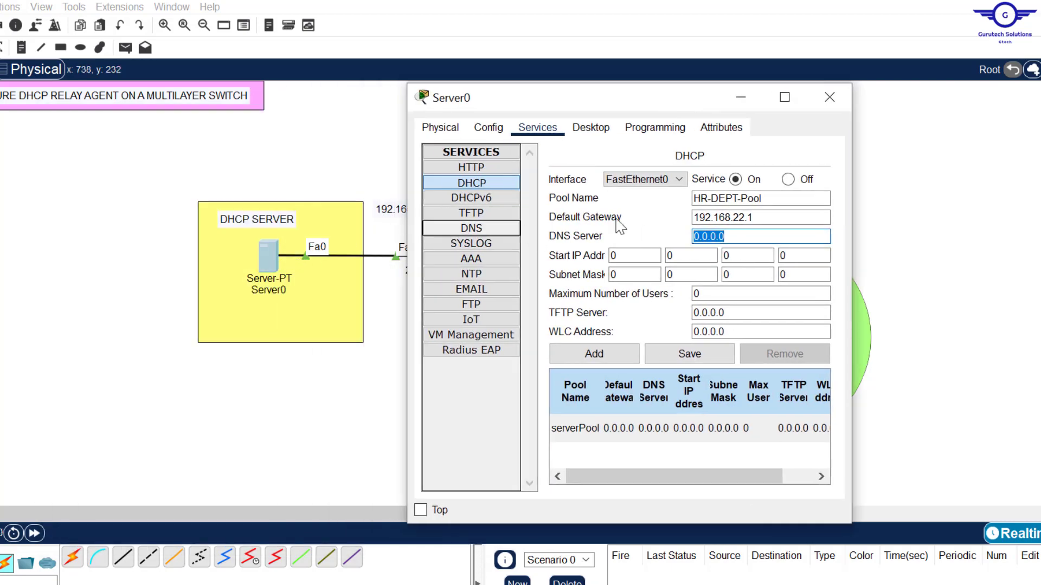
{"action": "type", "text": "192.168.11.254"}
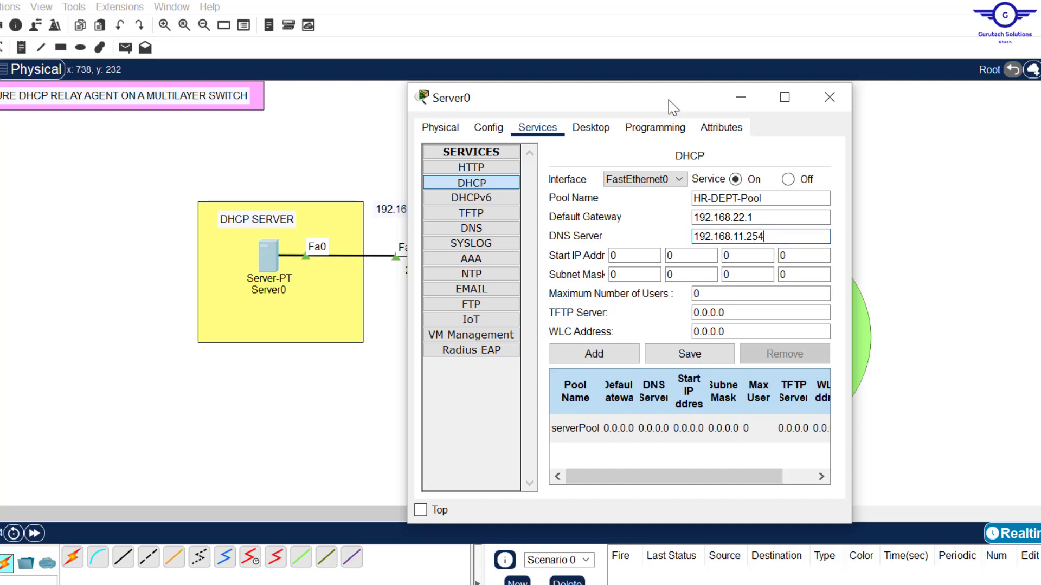
{"action": "left_click_drag", "start_coordinate": [668, 100], "coordinate": [331, 100]}
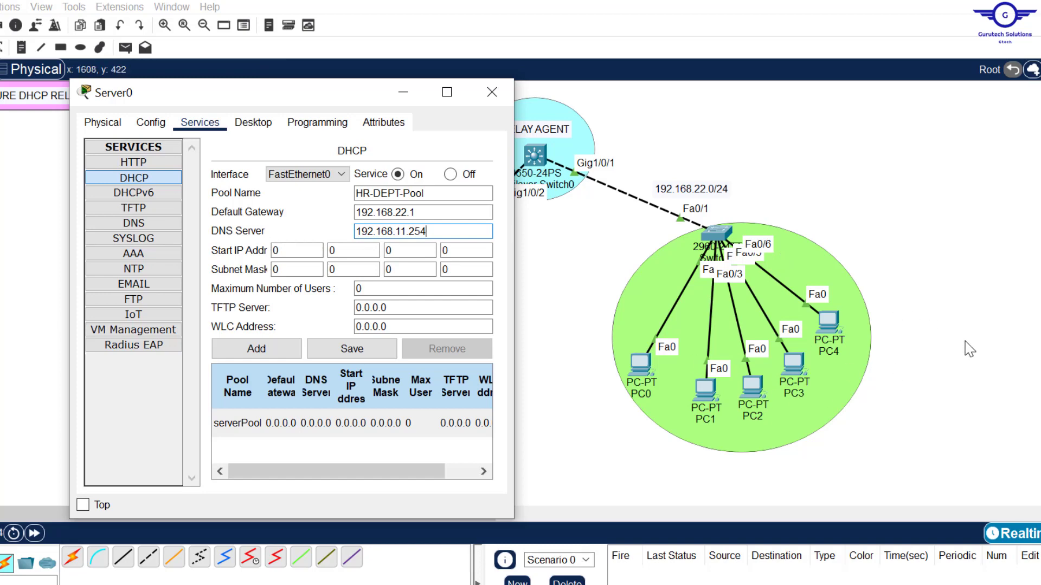
- Set the start IP address of HR-DEPT-Pool to 192.168.22.11
{"action": "left_click", "coordinate": [283, 250]}
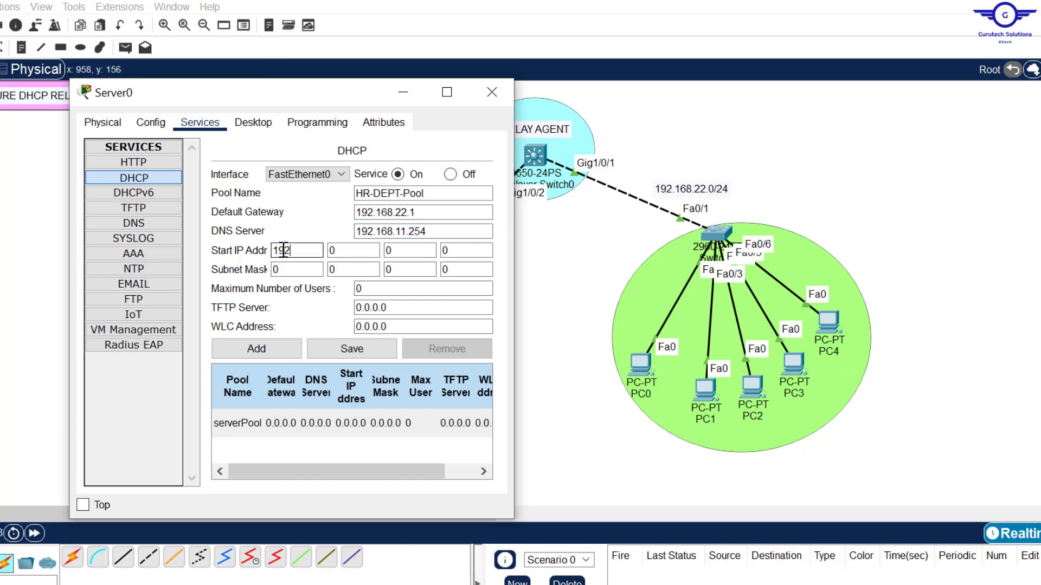
{"action": "type", "text": "192"}
{"action": "left_click", "coordinate": [348, 251]}
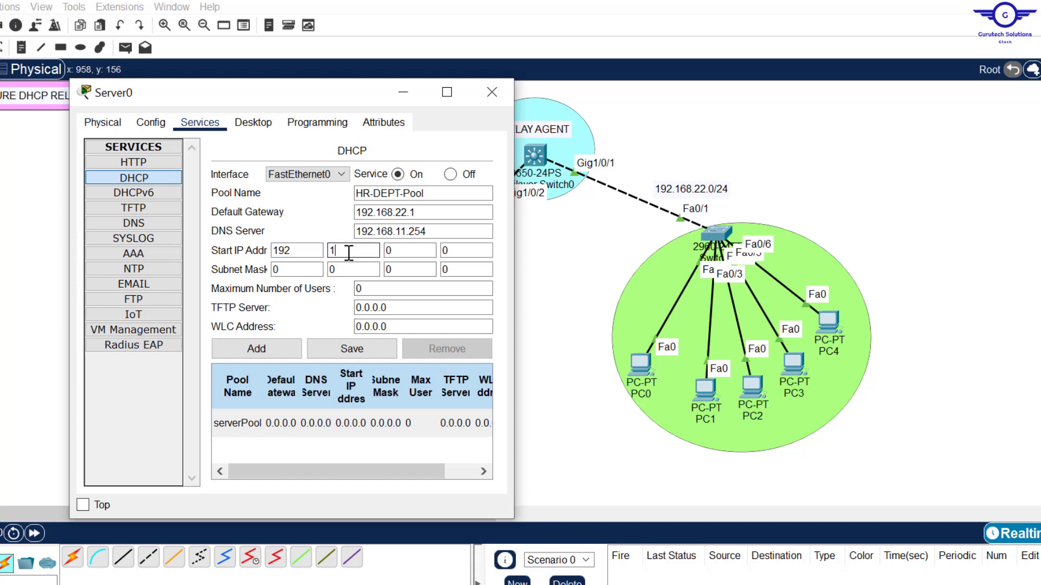
{"action": "left_click", "coordinate": [407, 251]}
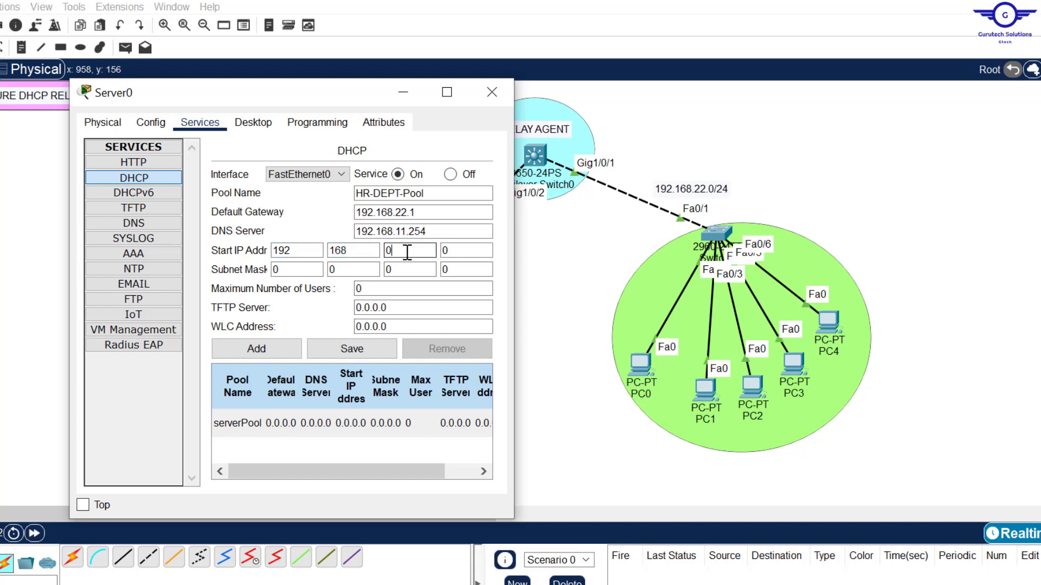
{"action": "left_click", "coordinate": [459, 251]}
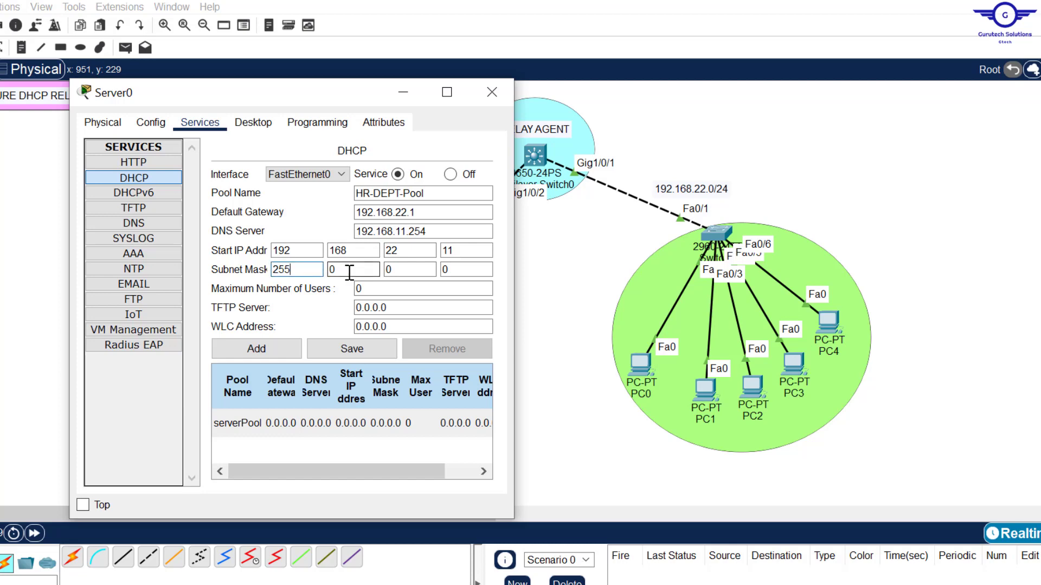
- Enter subnet mask 255.255.255.0 and a maximum of 240 users, and add HR-DEPT-Pool as a new DHCP pool
{"action": "type", "text": "255"}
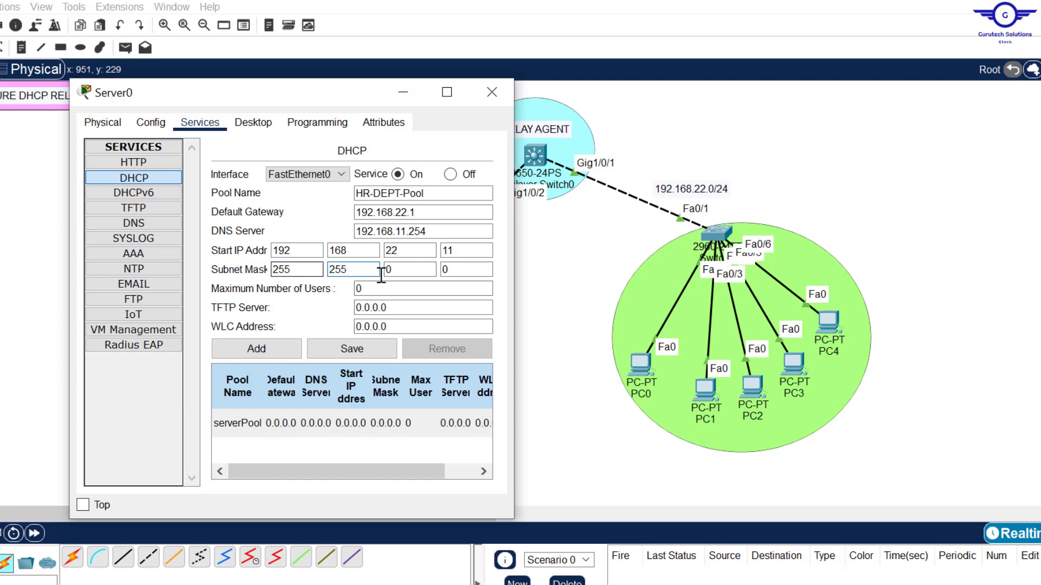
{"action": "left_click", "coordinate": [401, 270]}
{"action": "type", "text": "24"}
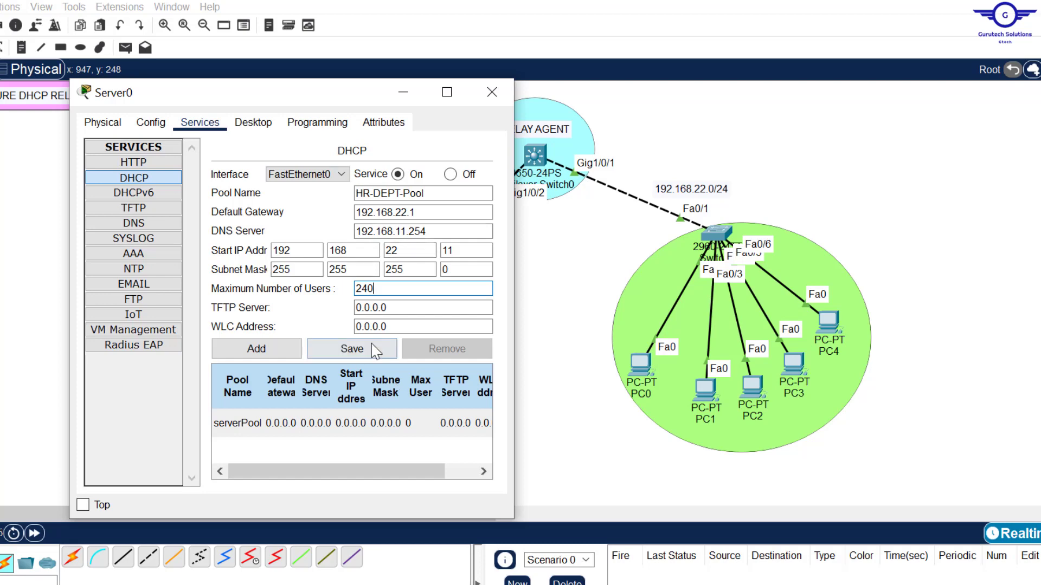
{"action": "left_click", "coordinate": [257, 348]}
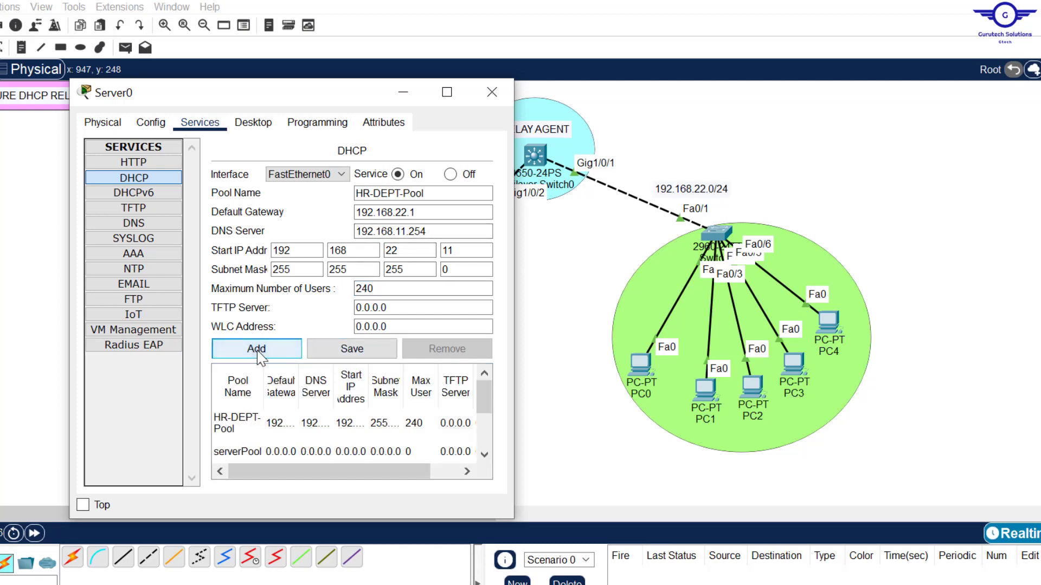
- Select HR-DEPT-Pool, copy its DNS server address, check its start IP and default gateway, and close Server0
{"action": "left_click", "coordinate": [250, 412]}
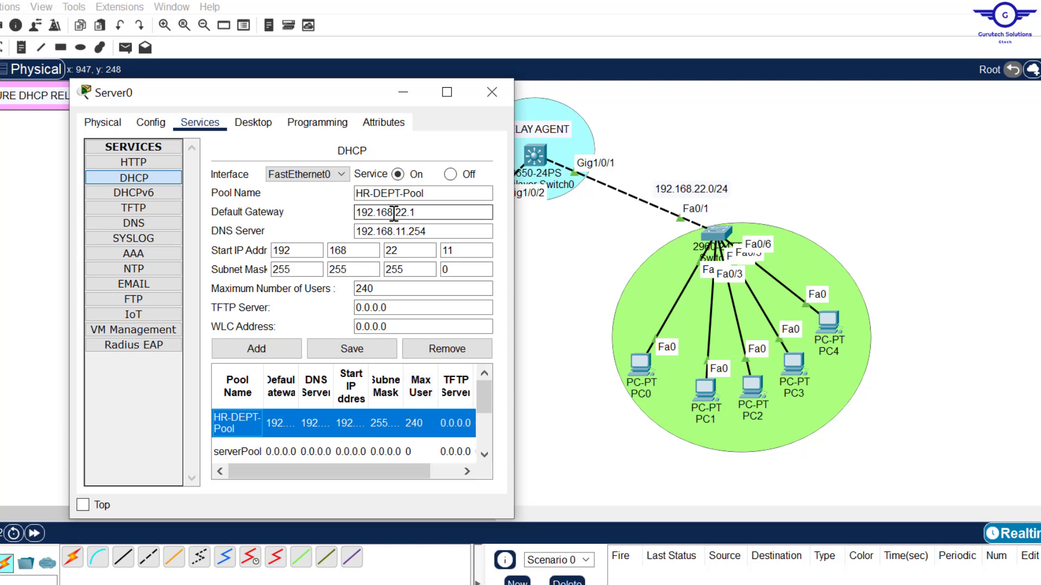
{"action": "left_click_drag", "start_coordinate": [432, 237], "coordinate": [220, 228]}
{"action": "key", "text": "ctrl+c"}
{"action": "left_click_drag", "start_coordinate": [274, 252], "coordinate": [445, 249]}
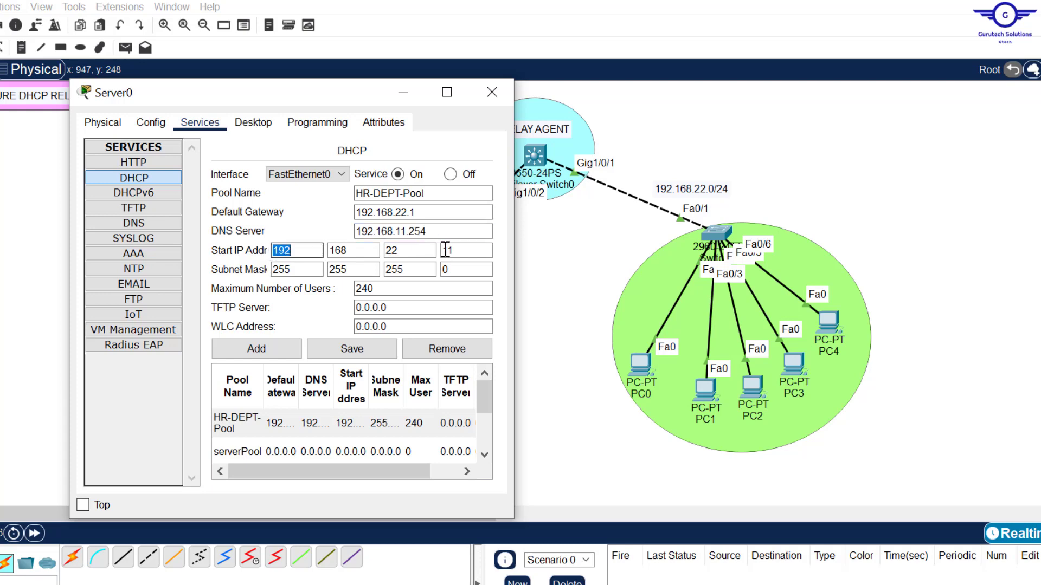
{"action": "left_click_drag", "start_coordinate": [428, 212], "coordinate": [268, 213]}
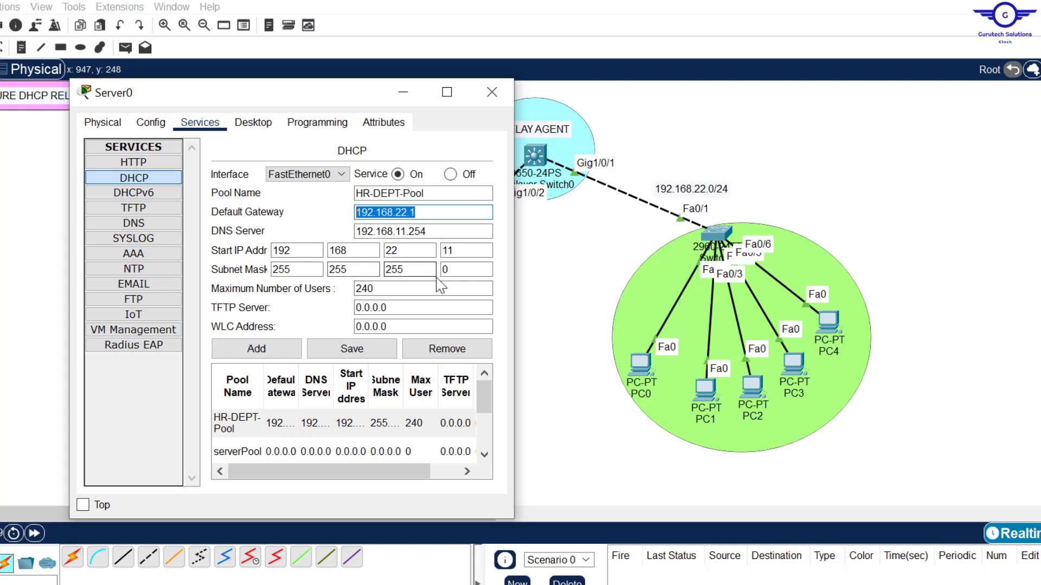
{"action": "left_click", "coordinate": [493, 93]}
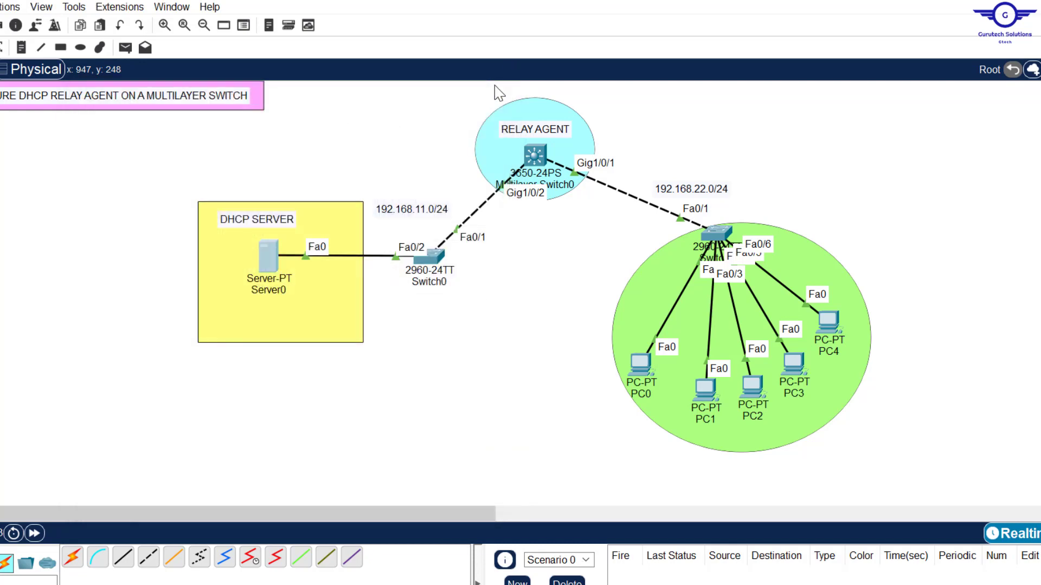
- Switch to the config guide in Notepad and read step 4 about relaying DHCP messages to the server
{"action": "key", "text": "alt+Tab"}
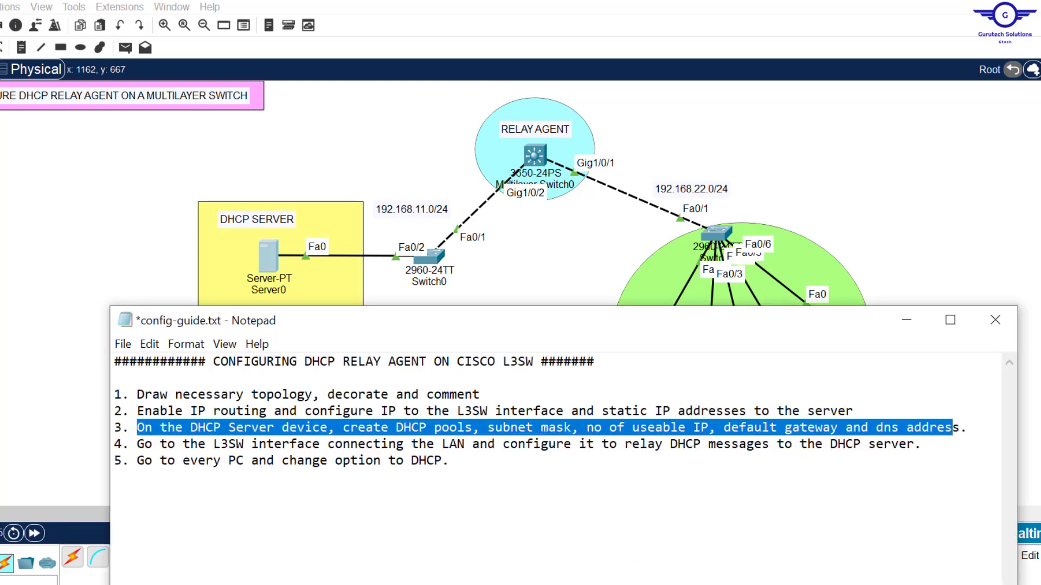
{"action": "left_click_drag", "start_coordinate": [144, 444], "coordinate": [884, 431]}
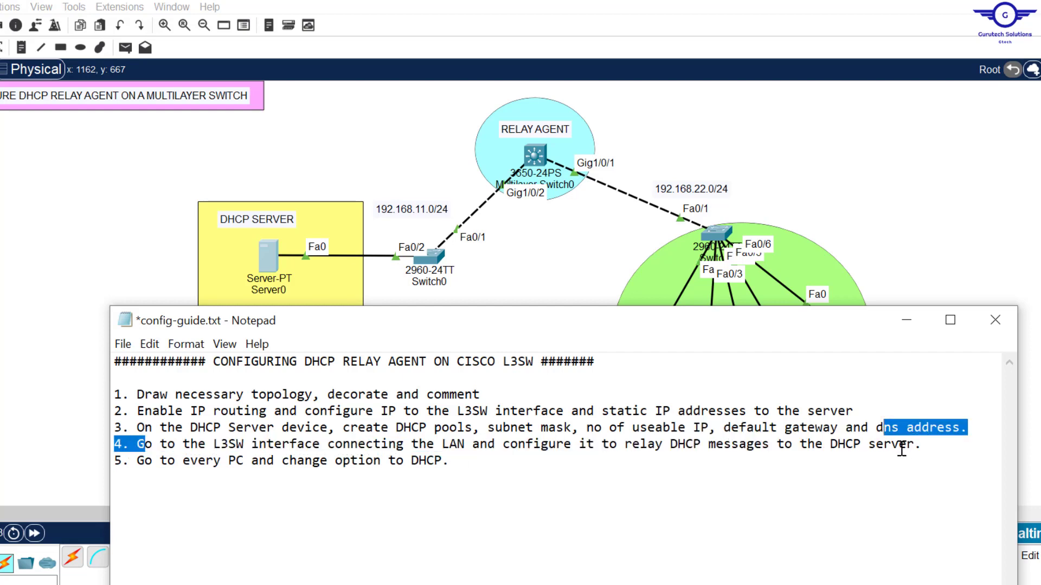
{"action": "left_click", "coordinate": [862, 448]}
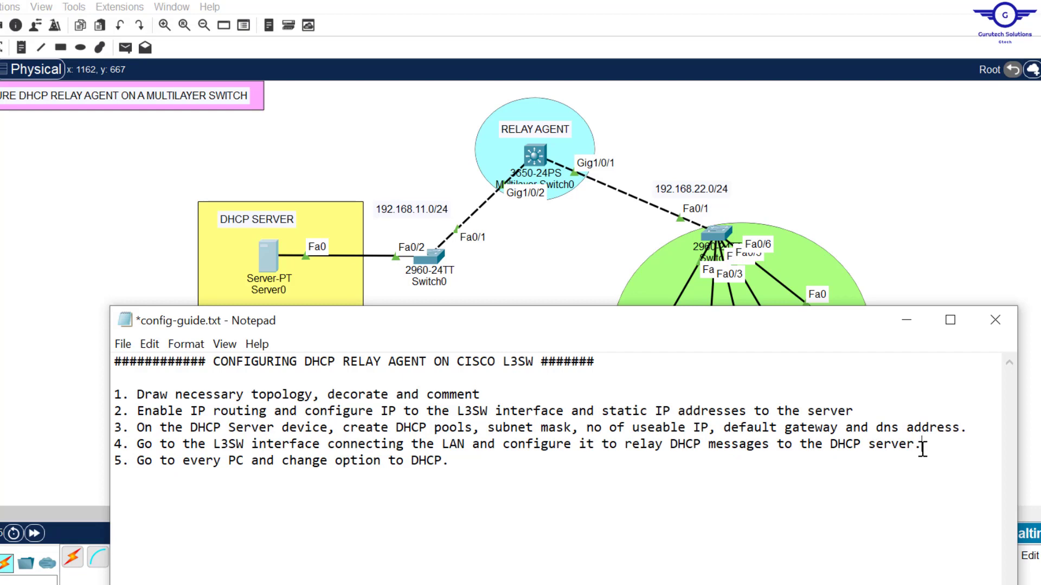
{"action": "left_click_drag", "start_coordinate": [922, 448], "coordinate": [137, 444]}
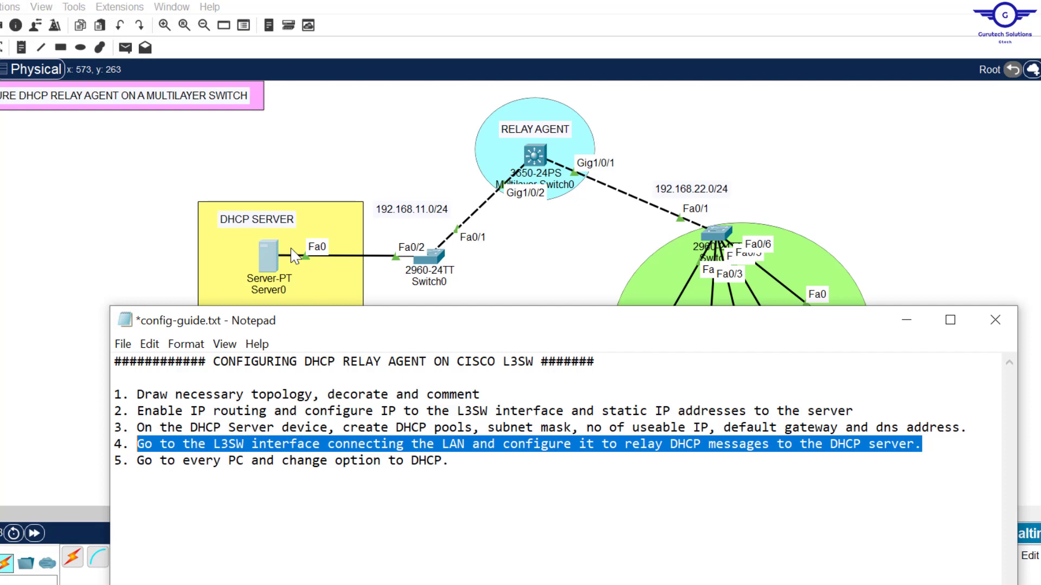
- Open the command line of Multilayer Switch0 in Packet Tracer and enter configuration mode for interface gig1/0/1
{"action": "left_click", "coordinate": [535, 152]}
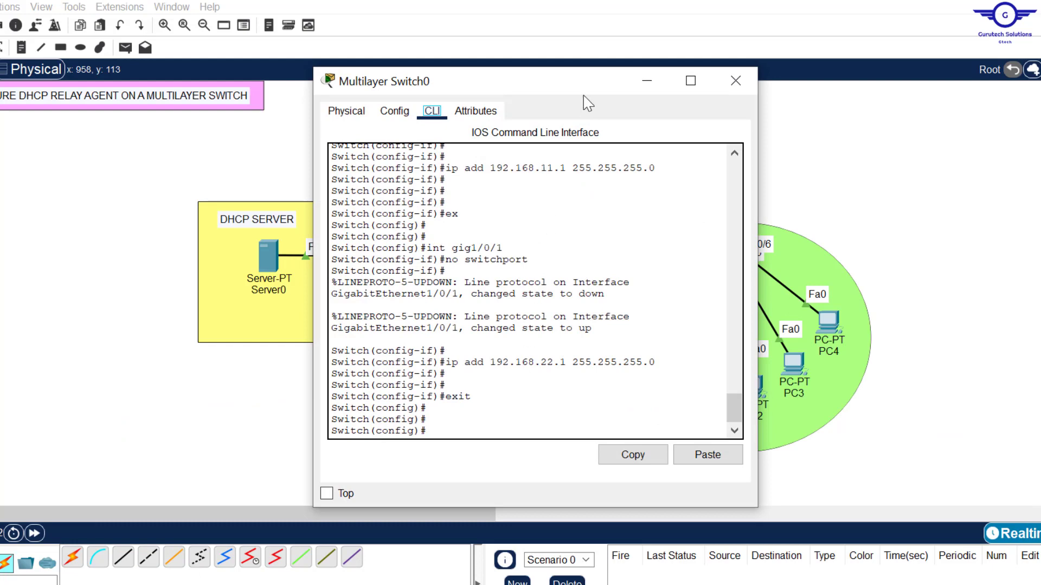
{"action": "left_click_drag", "start_coordinate": [582, 90], "coordinate": [314, 206]}
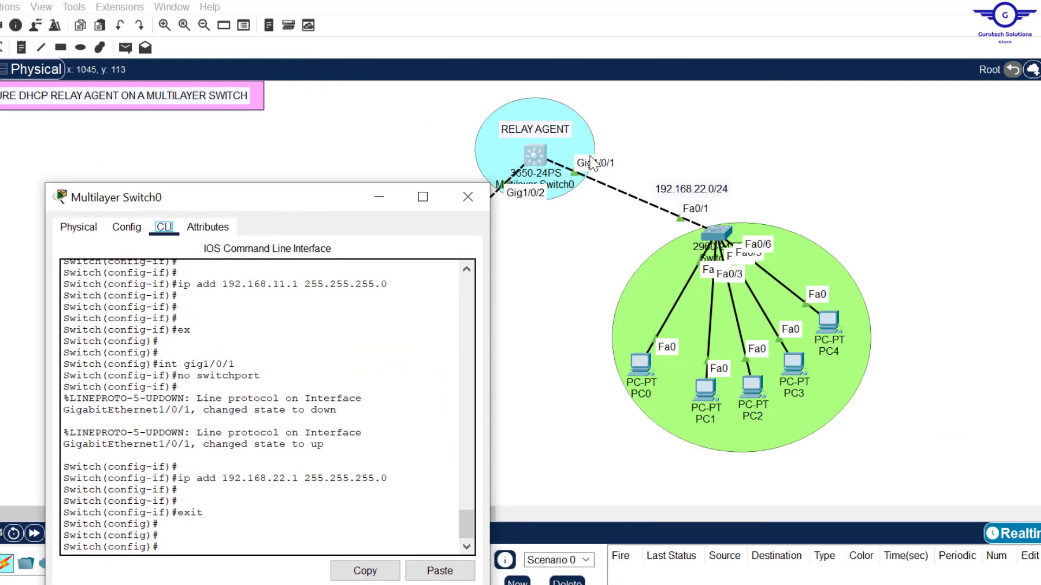
{"action": "left_click_drag", "start_coordinate": [342, 203], "coordinate": [476, 114]}
{"action": "key", "text": "Up"}
{"action": "key", "text": "Up"}
{"action": "key", "text": "Up"}
{"action": "key", "text": "Up"}
{"action": "key", "text": "Up"}
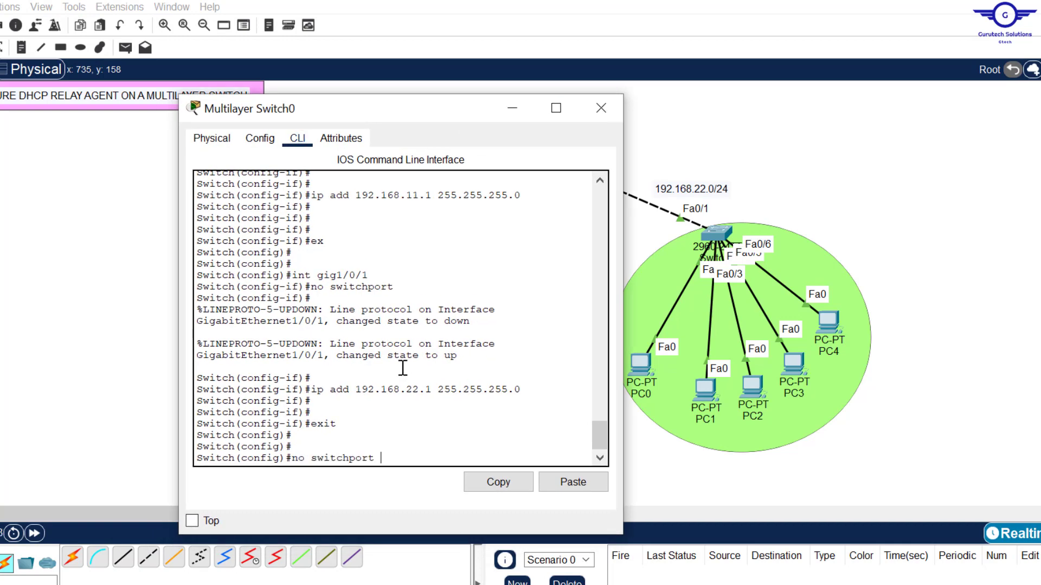
{"action": "key", "text": "Down"}
{"action": "key", "text": "Return"}
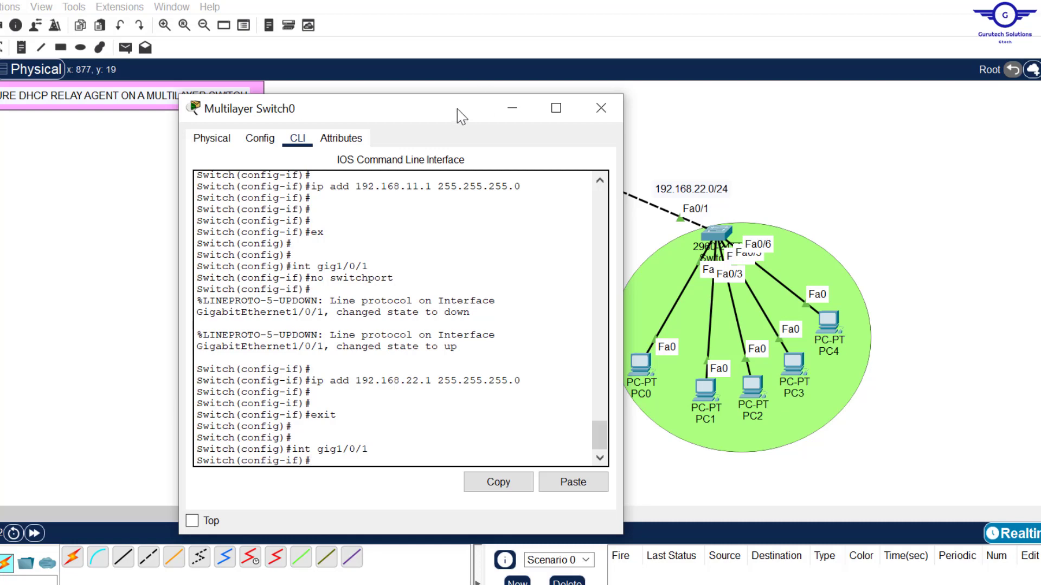
- Configure interface gig1/0/1 to relay DHCP messages to the server with IP helper-address 192.168.11.254
{"action": "left_click_drag", "start_coordinate": [453, 120], "coordinate": [461, 82]}
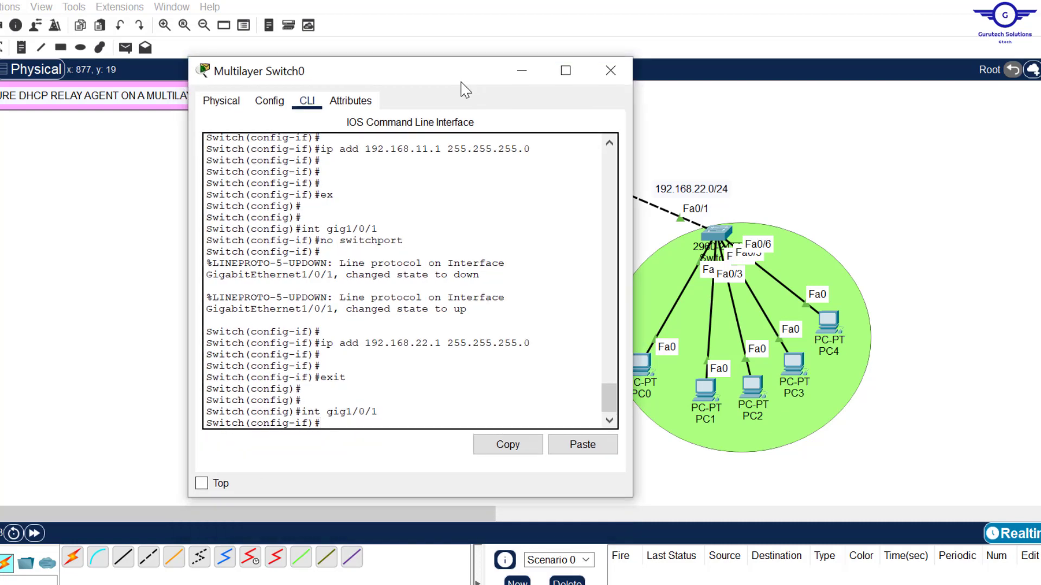
{"action": "type", "text": "IP"}
{"action": "key", "text": "Caps_Lock"}
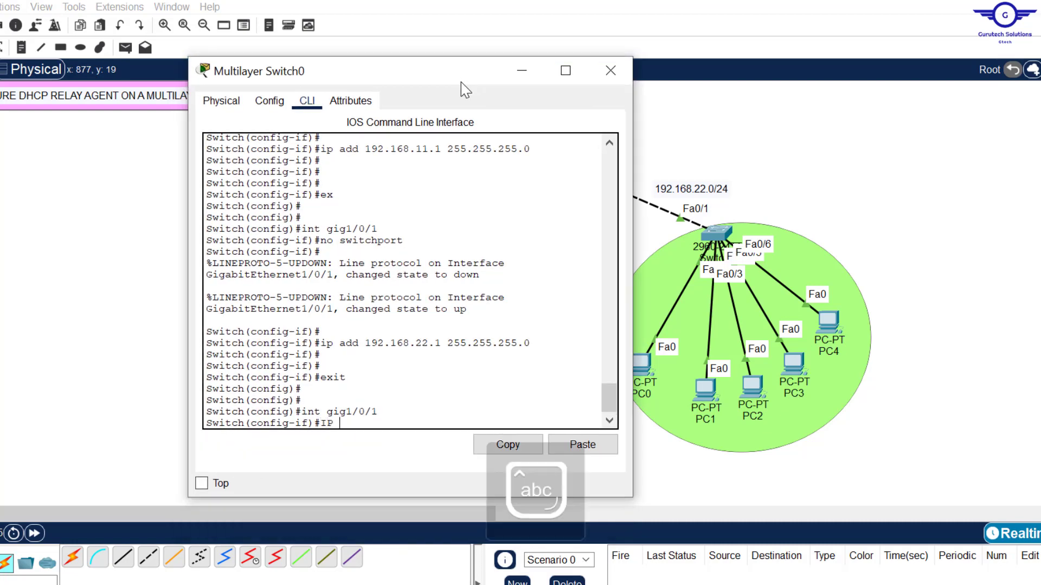
{"action": "type", "text": "hel"}
{"action": "key", "text": "Tab"}
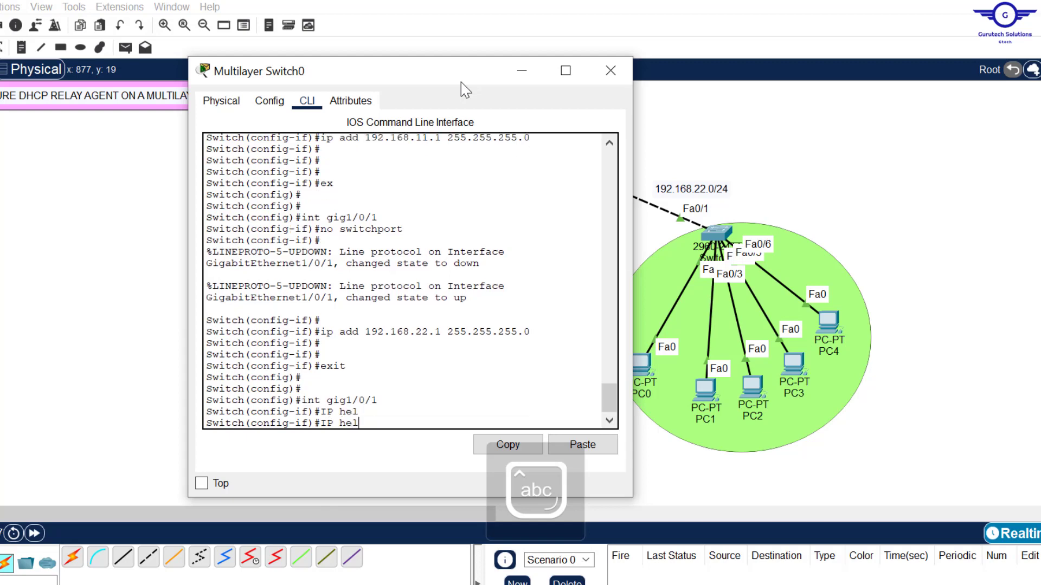
{"action": "type", "text": "p"}
{"action": "key", "text": "Tab"}
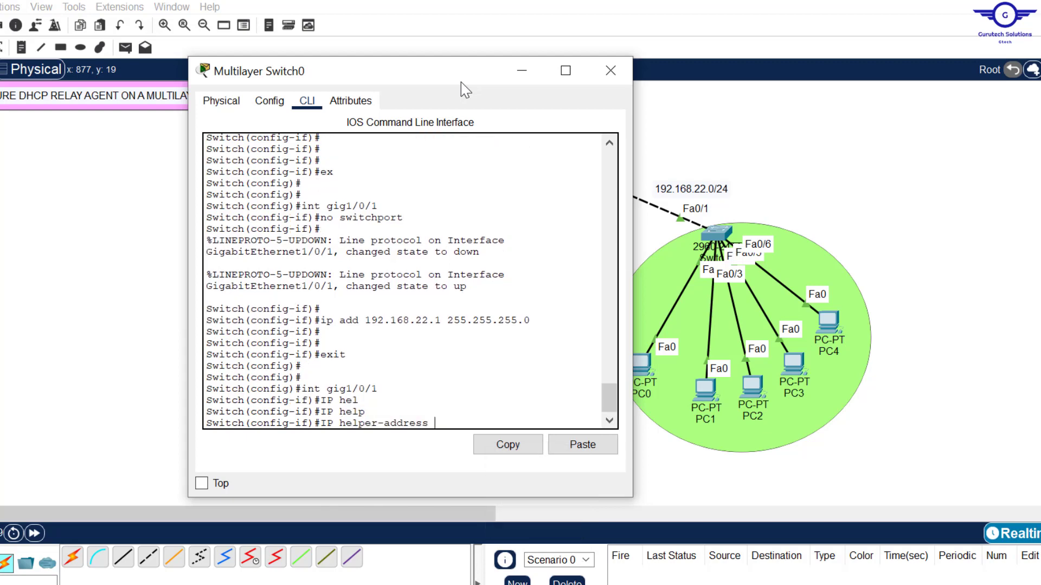
{"action": "left_click_drag", "start_coordinate": [466, 69], "coordinate": [802, 55]}
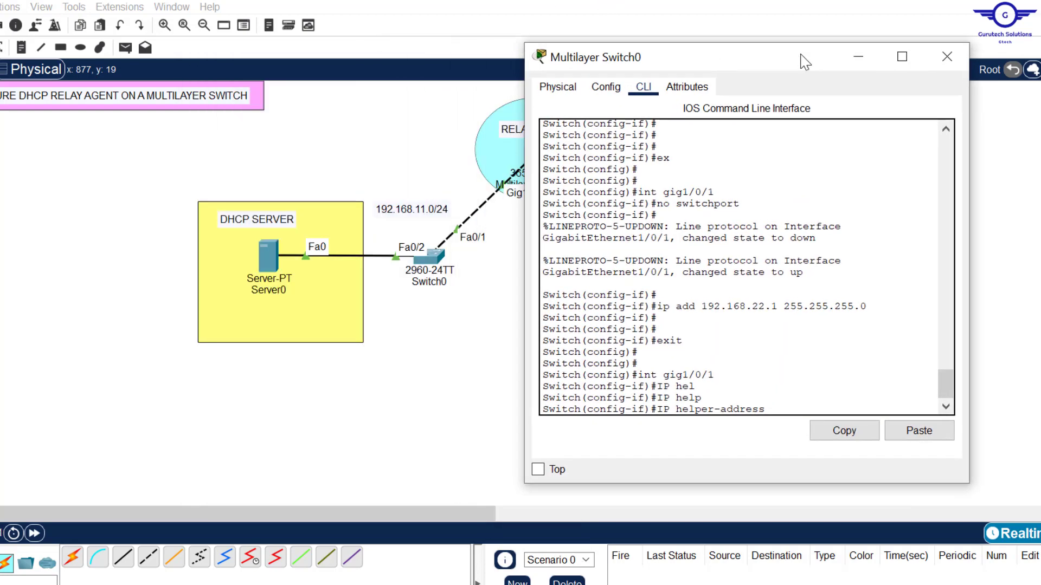
{"action": "left_click", "coordinate": [916, 429]}
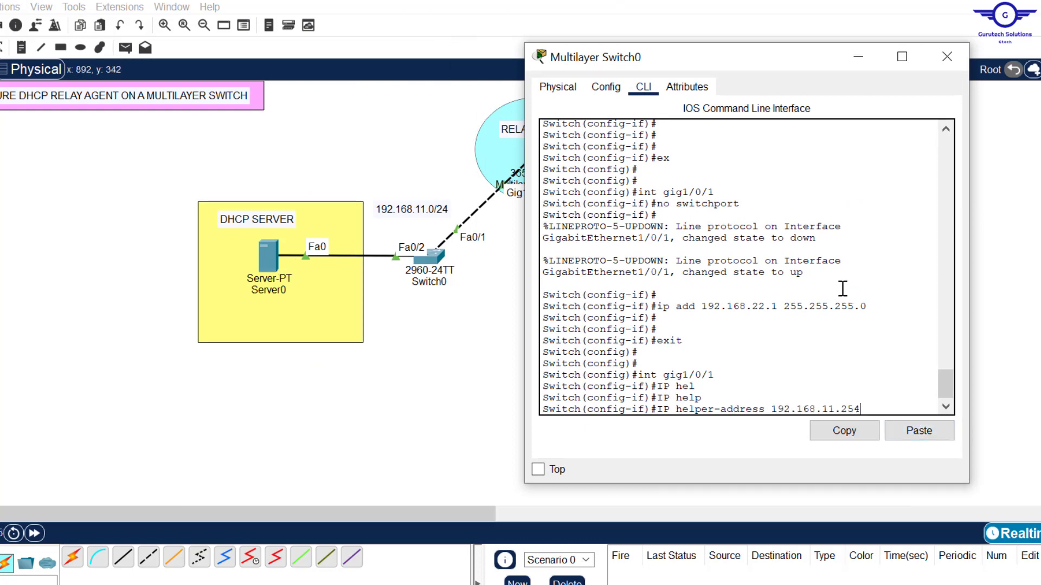
{"action": "key", "text": "Return"}
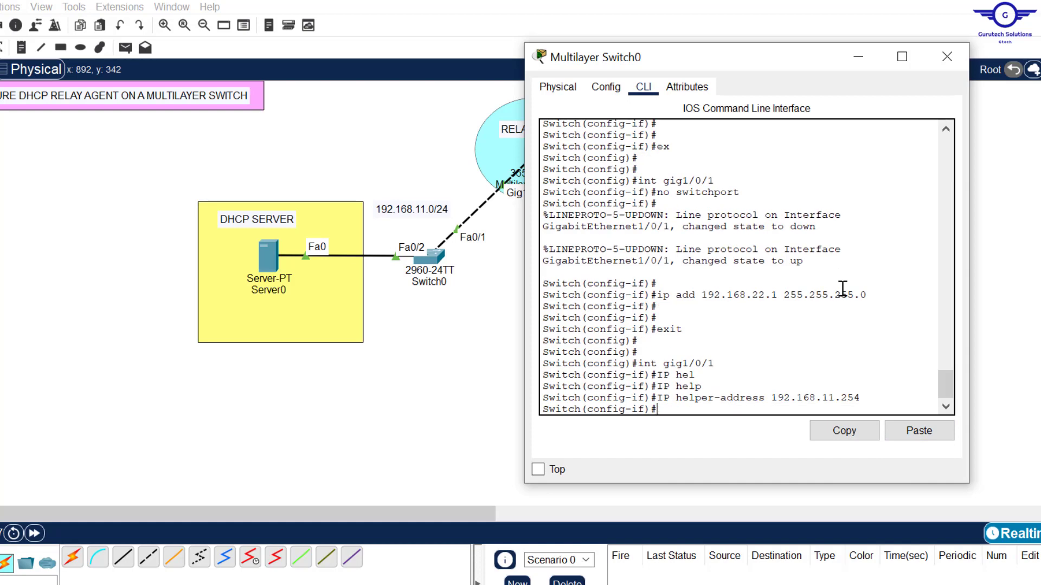
- Exit interface configuration mode and close the Multilayer Switch0 window
{"action": "type", "text": "exit"}
{"action": "key", "text": "Return"}
{"action": "key", "text": "Return"}
{"action": "key", "text": "Return"}
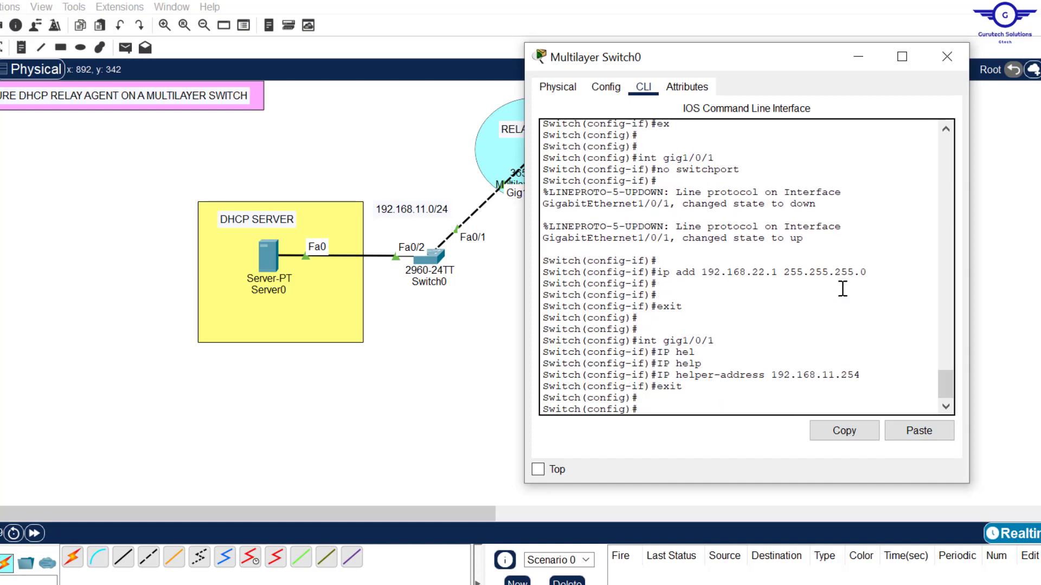
{"action": "left_click", "coordinate": [947, 57]}
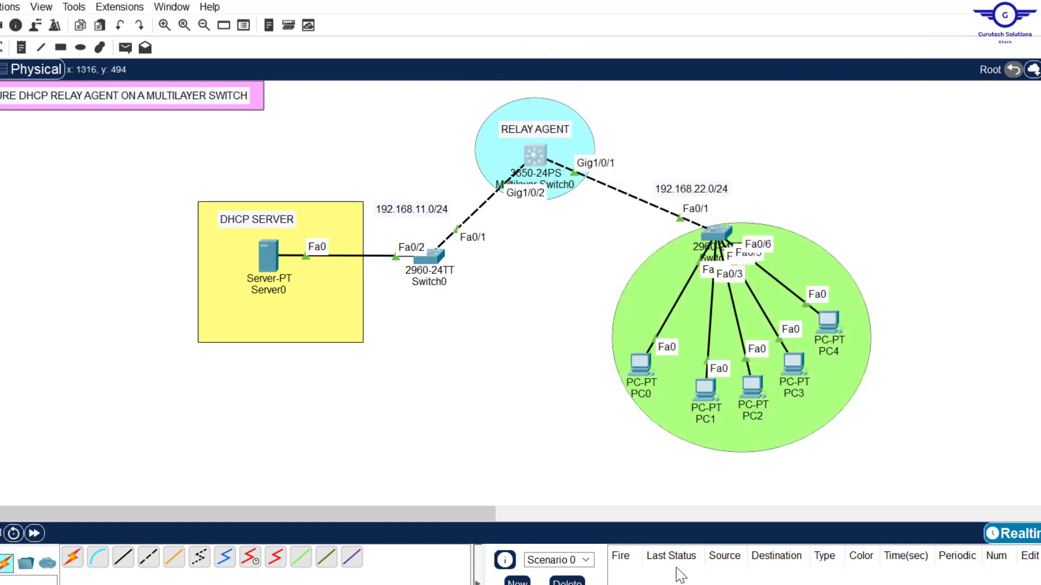
- Check the config guide in Notepad, return to Packet Tracer and set PC0's IP configuration to DHCP, retrying the request by way of Static
{"action": "key", "text": "alt+Tab"}
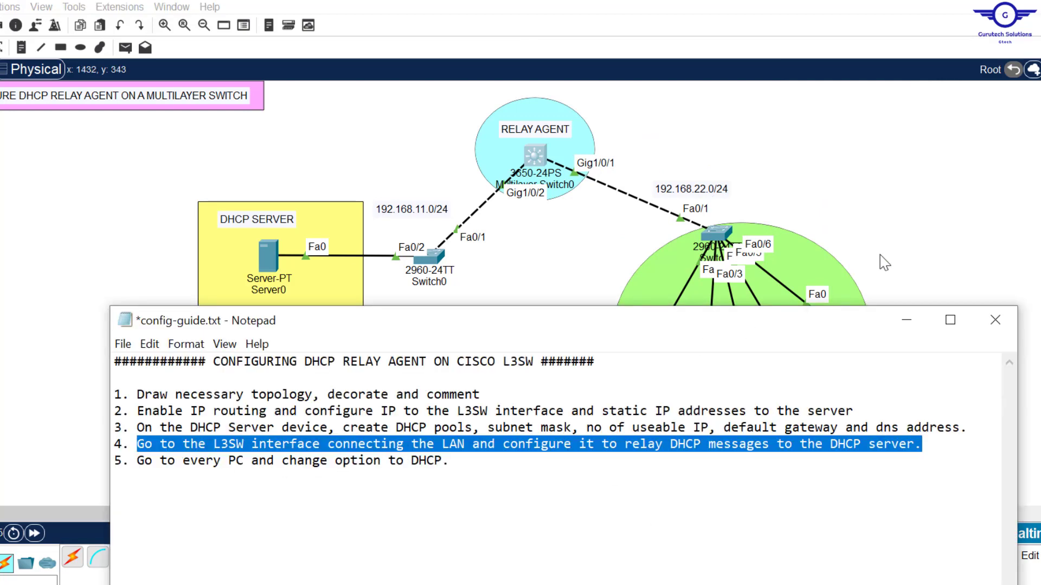
{"action": "left_click", "coordinate": [900, 242]}
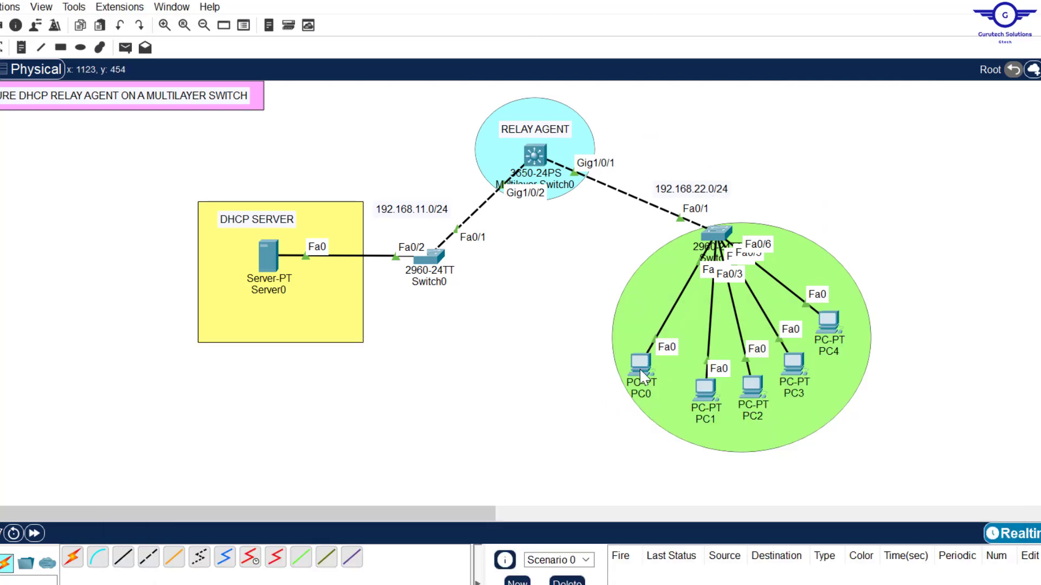
{"action": "left_click", "coordinate": [639, 369]}
{"action": "left_click", "coordinate": [452, 112]}
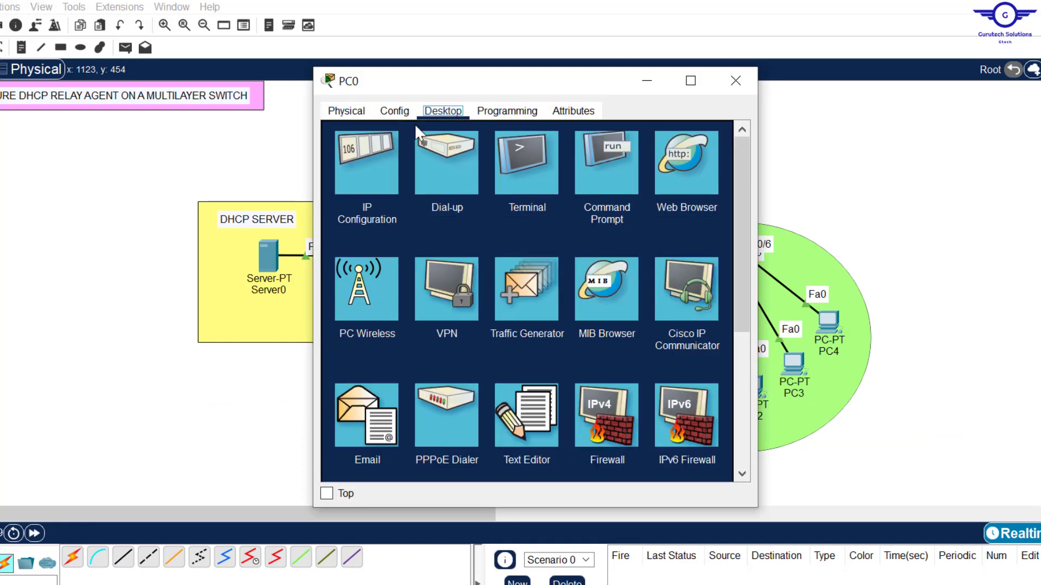
{"action": "left_click", "coordinate": [386, 145]}
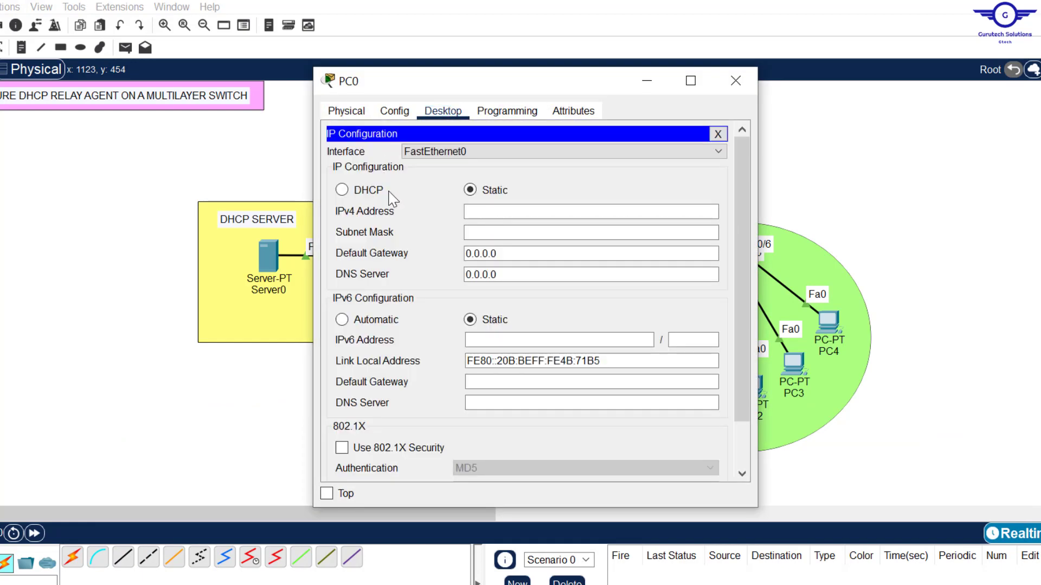
{"action": "left_click", "coordinate": [342, 190]}
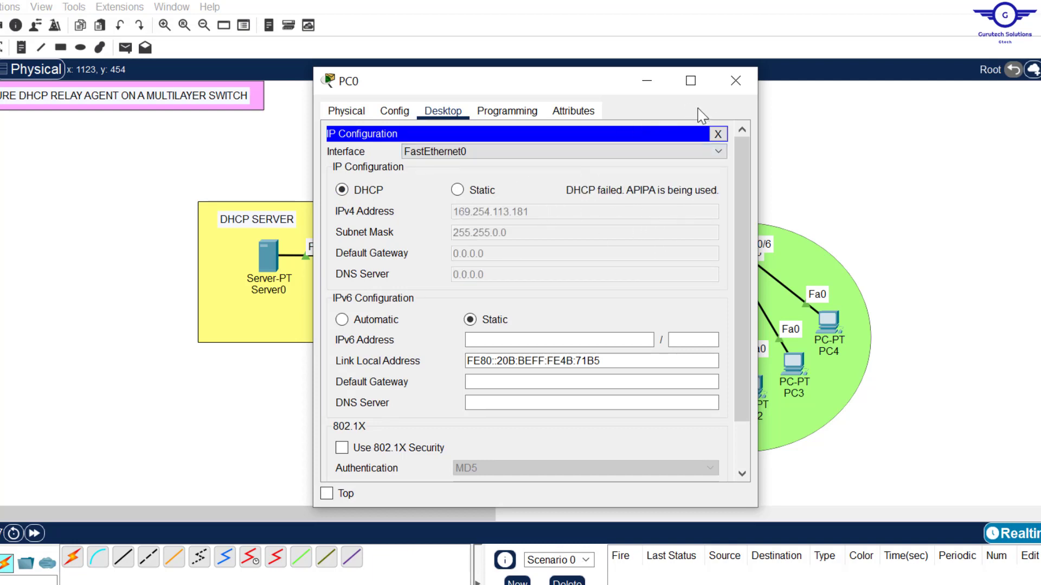
{"action": "left_click", "coordinate": [457, 190]}
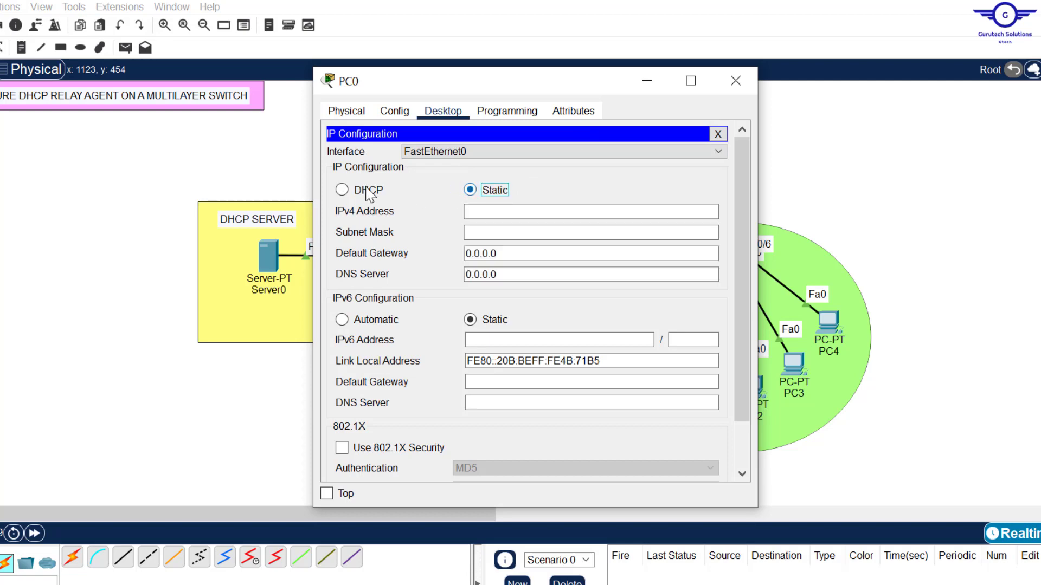
{"action": "left_click", "coordinate": [357, 191]}
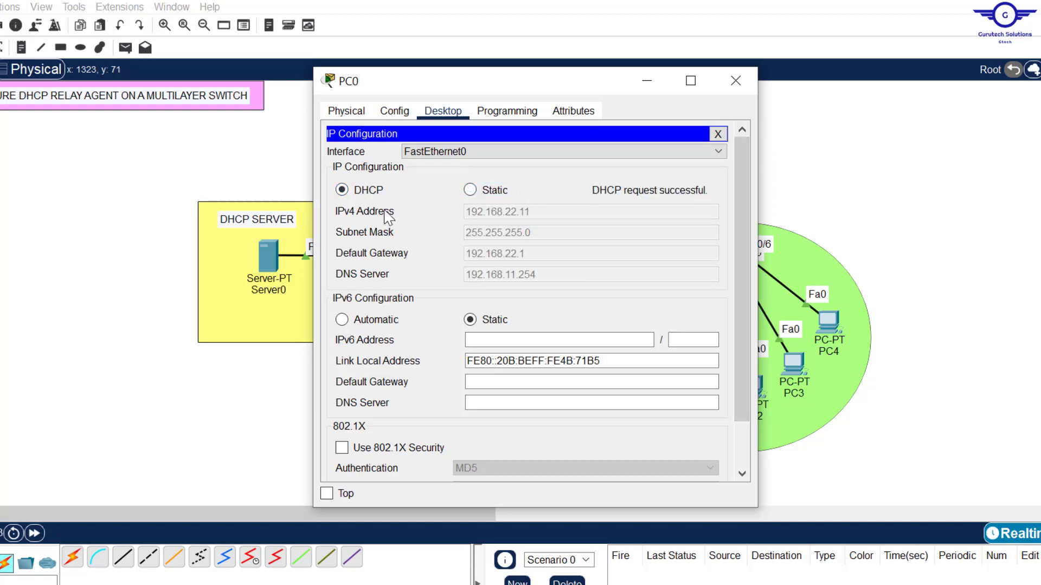
{"action": "left_click", "coordinate": [736, 81]}
- Set PC1's IP configuration to DHCP and close its window
{"action": "left_click", "coordinate": [700, 379]}
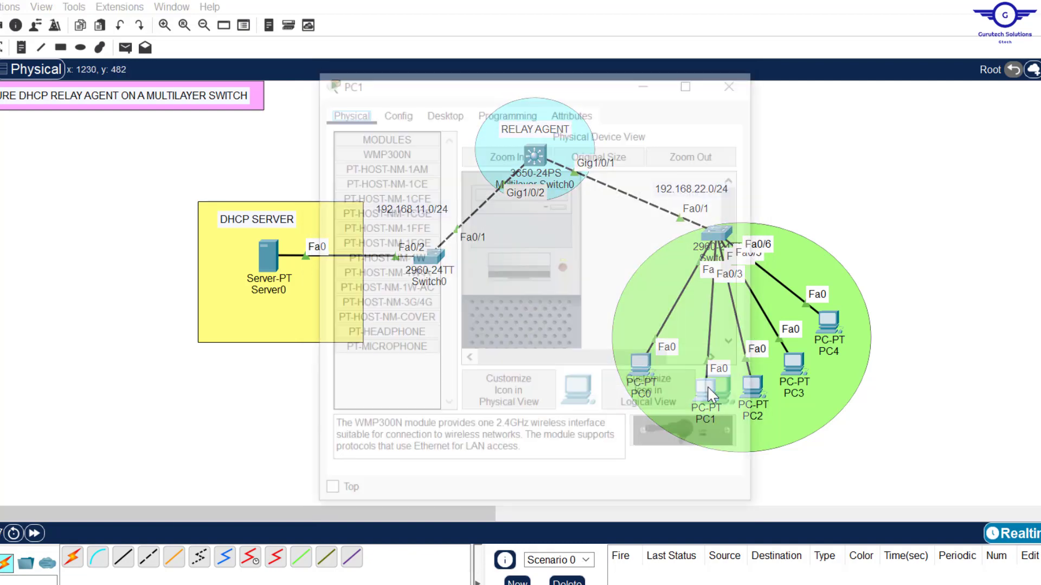
{"action": "left_click", "coordinate": [441, 111]}
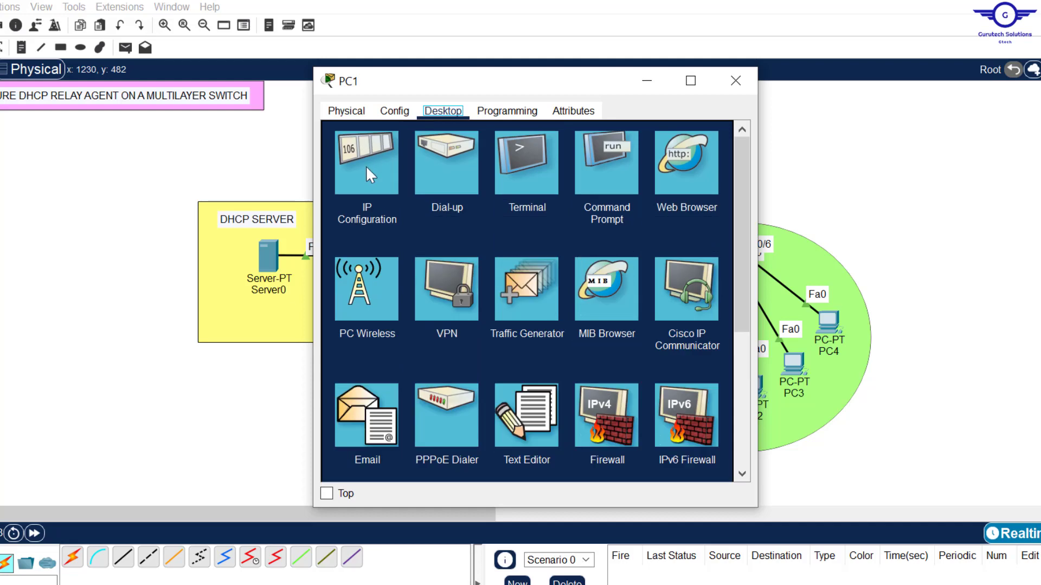
{"action": "left_click", "coordinate": [365, 165]}
{"action": "left_click", "coordinate": [368, 191]}
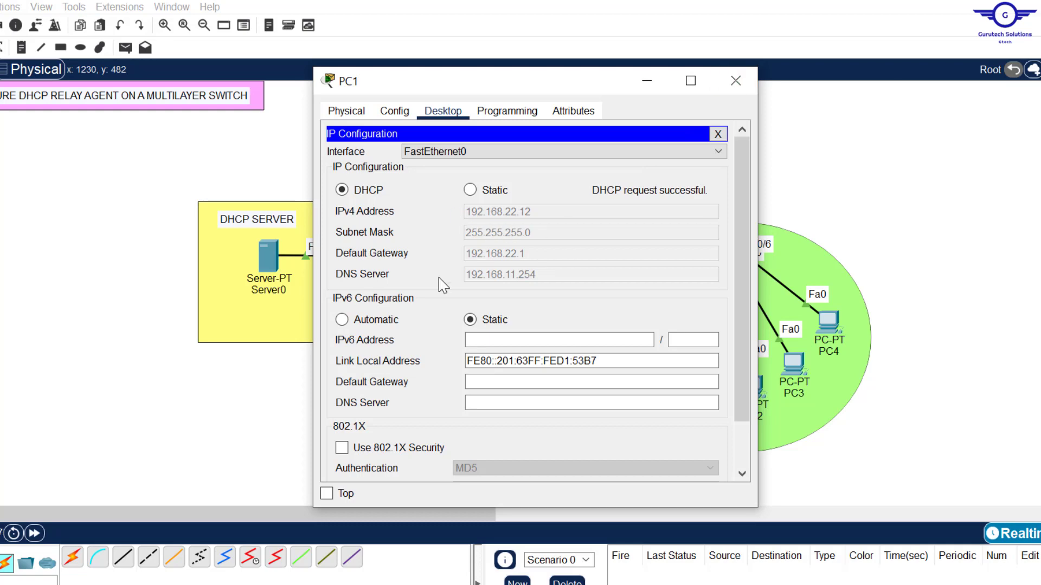
{"action": "left_click", "coordinate": [731, 84]}
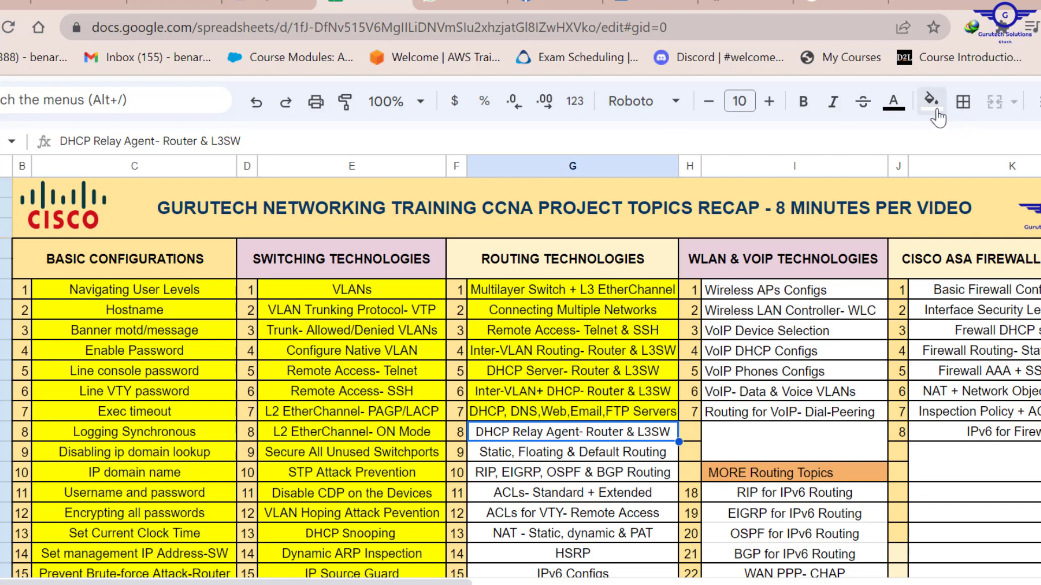
- Switch to the CCNA topics spreadsheet in Google Sheets and fill the "DHCP Relay Agent- Router & L3SW" cell with yellow
{"action": "left_click", "coordinate": [931, 102]}
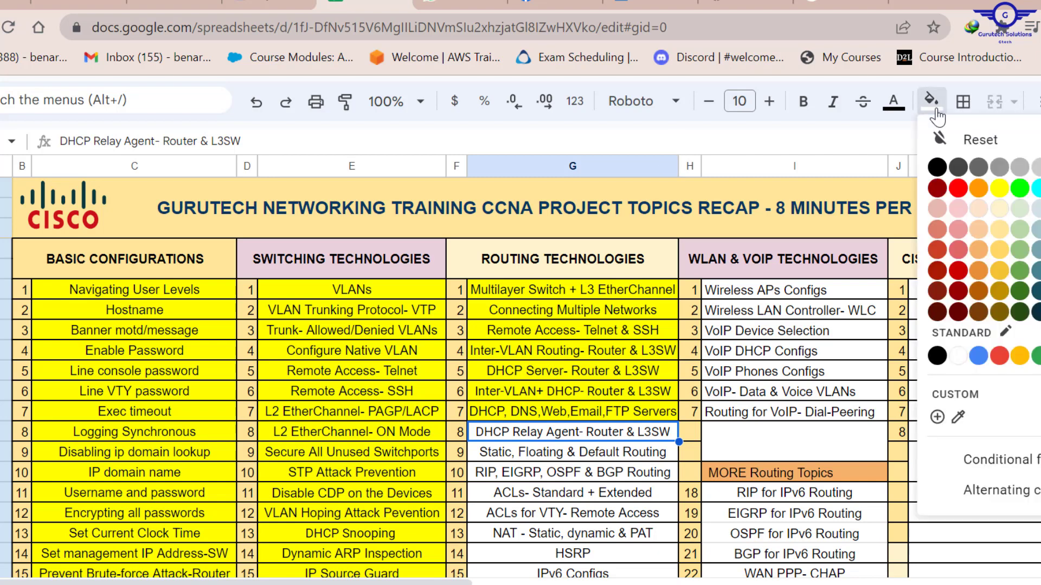
{"action": "left_click", "coordinate": [1002, 195]}
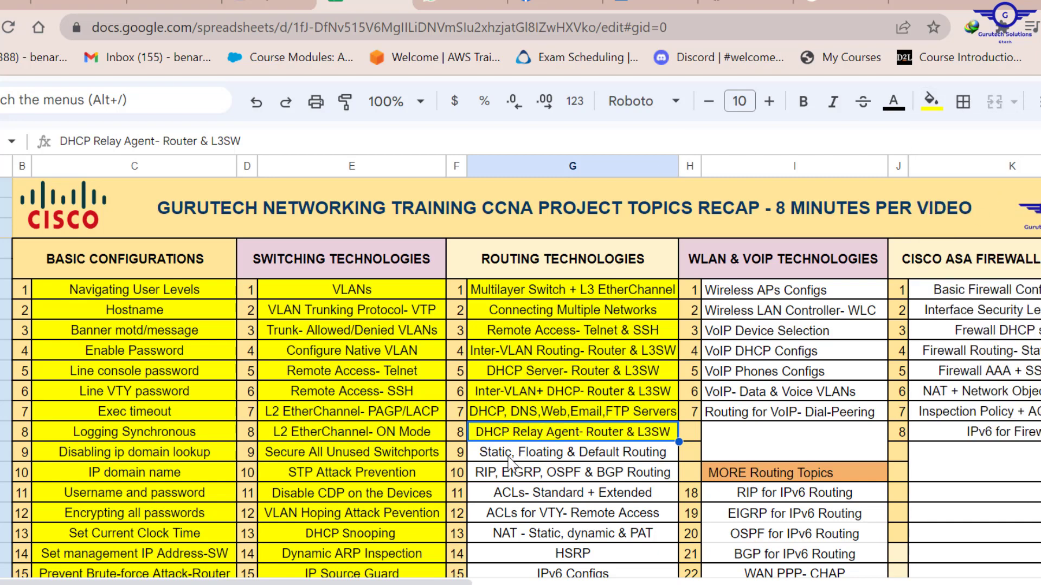